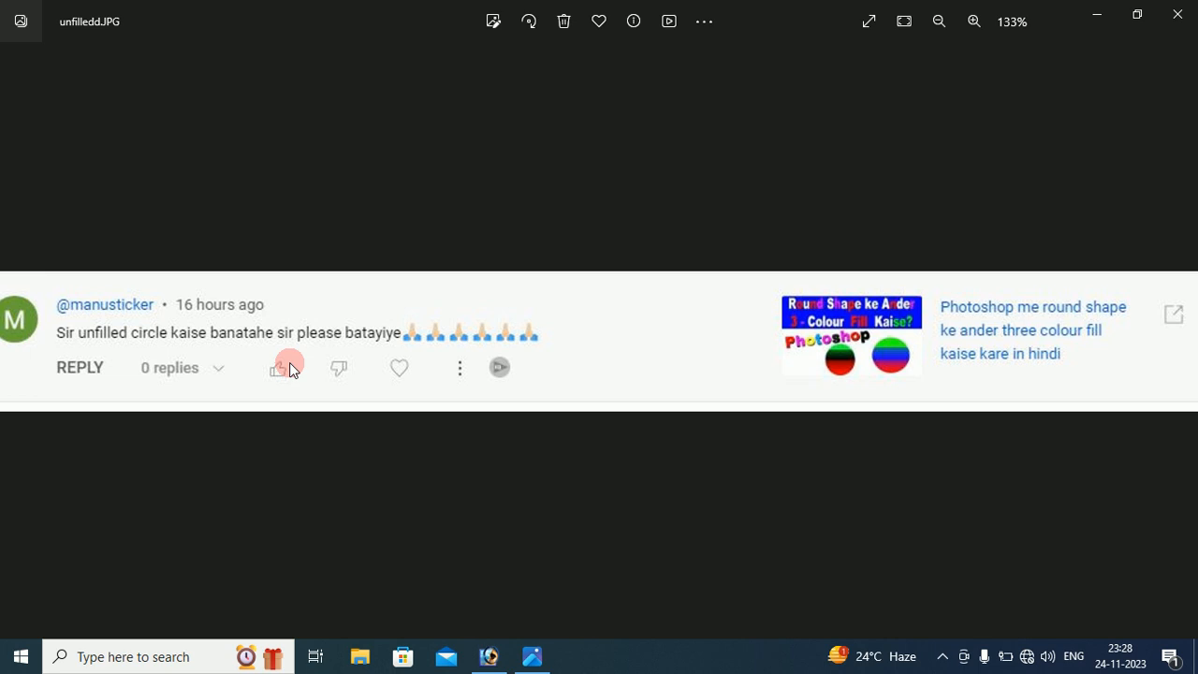
Switch to Adobe Photoshop and create a white RGB document with the 1280 x 720 HDTV 720P preset at 72 pixels/inch
{"action": "left_click", "coordinate": [489, 655]}
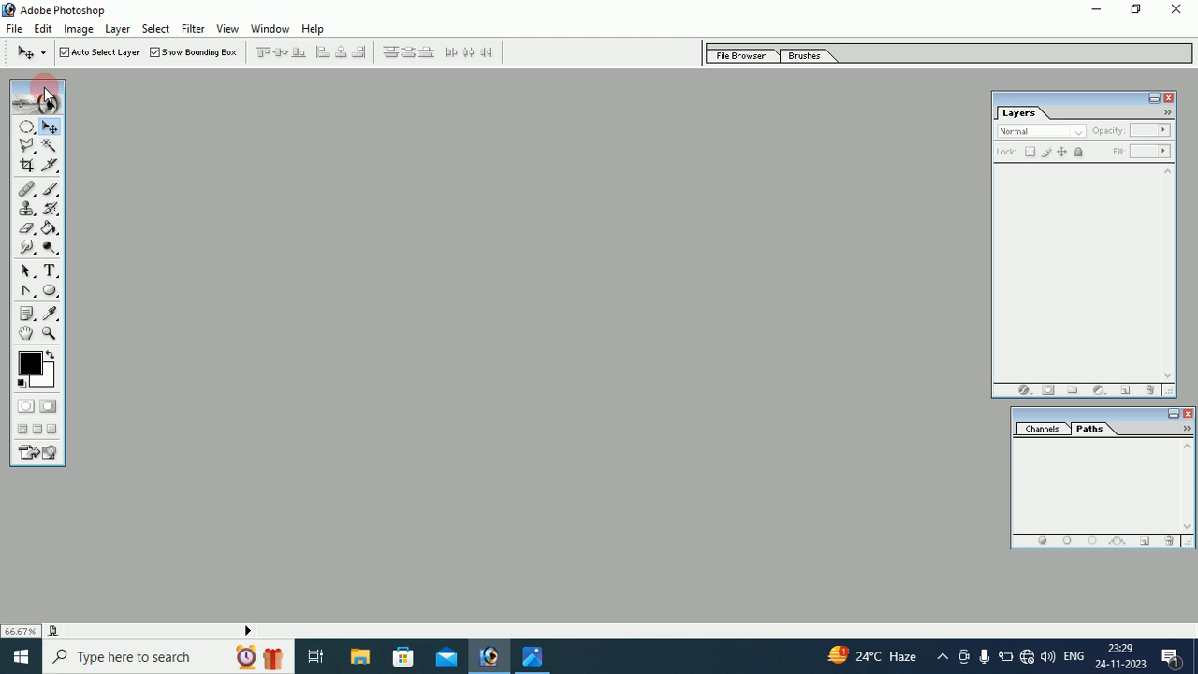
{"action": "left_click", "coordinate": [14, 28]}
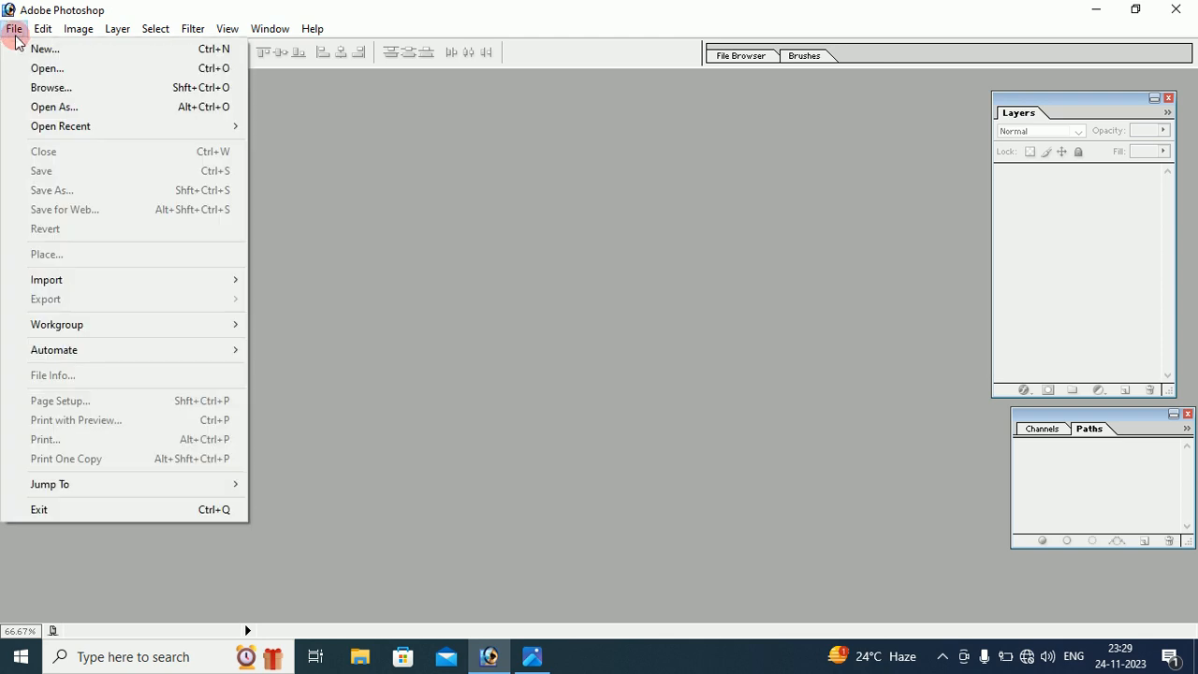
{"action": "left_click", "coordinate": [24, 54]}
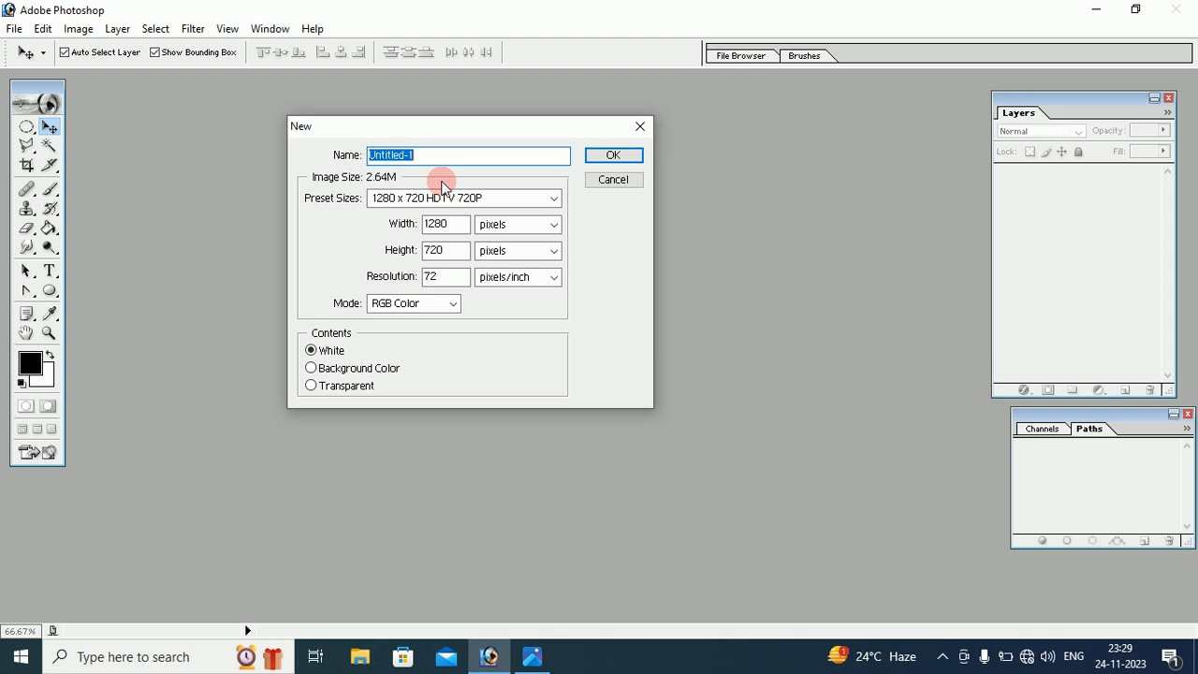
{"action": "left_click", "coordinate": [414, 199]}
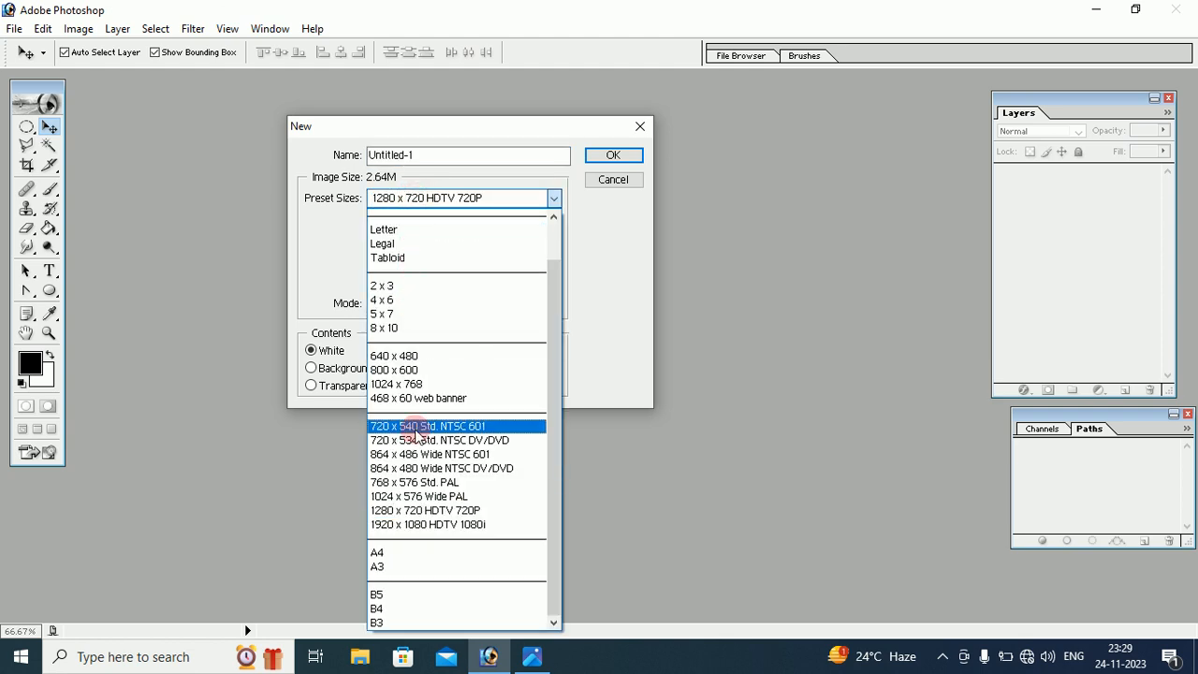
{"action": "left_click", "coordinate": [392, 511]}
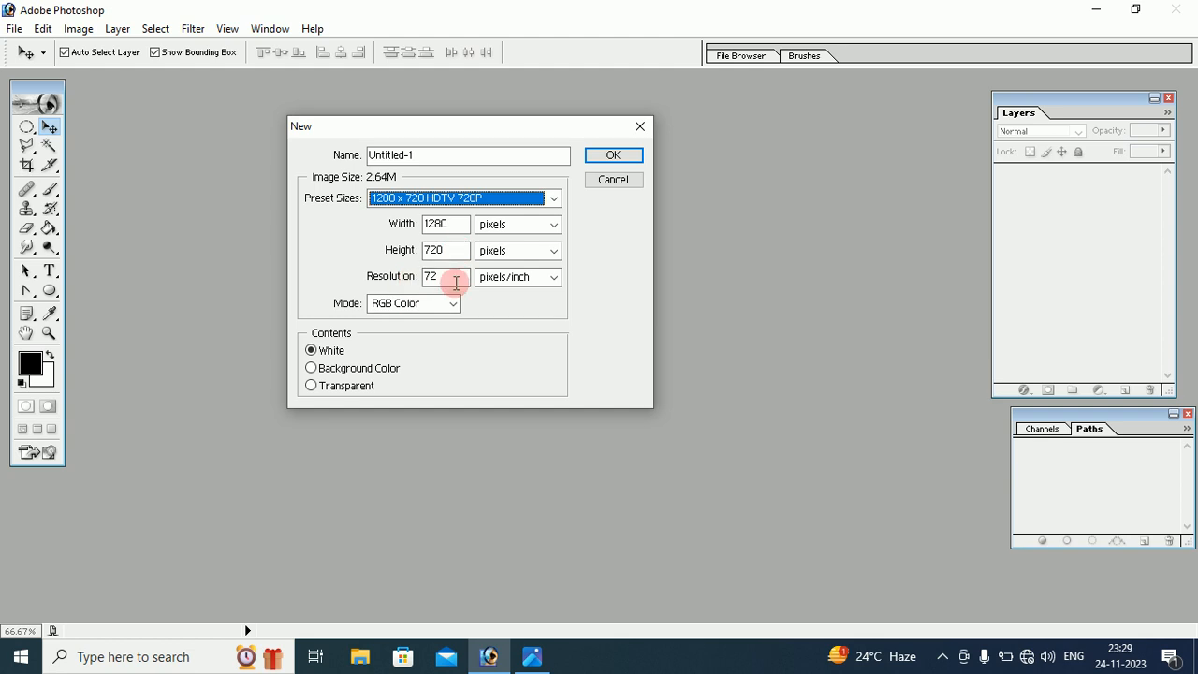
{"action": "left_click", "coordinate": [456, 283]}
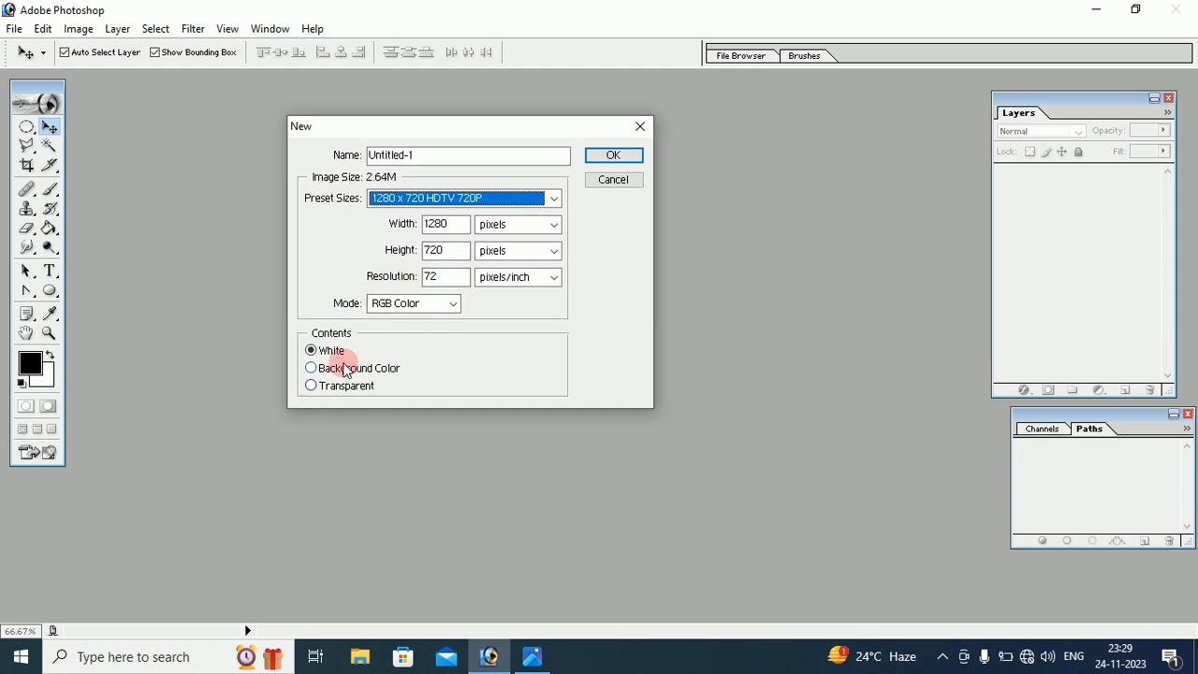
{"action": "left_click", "coordinate": [598, 157]}
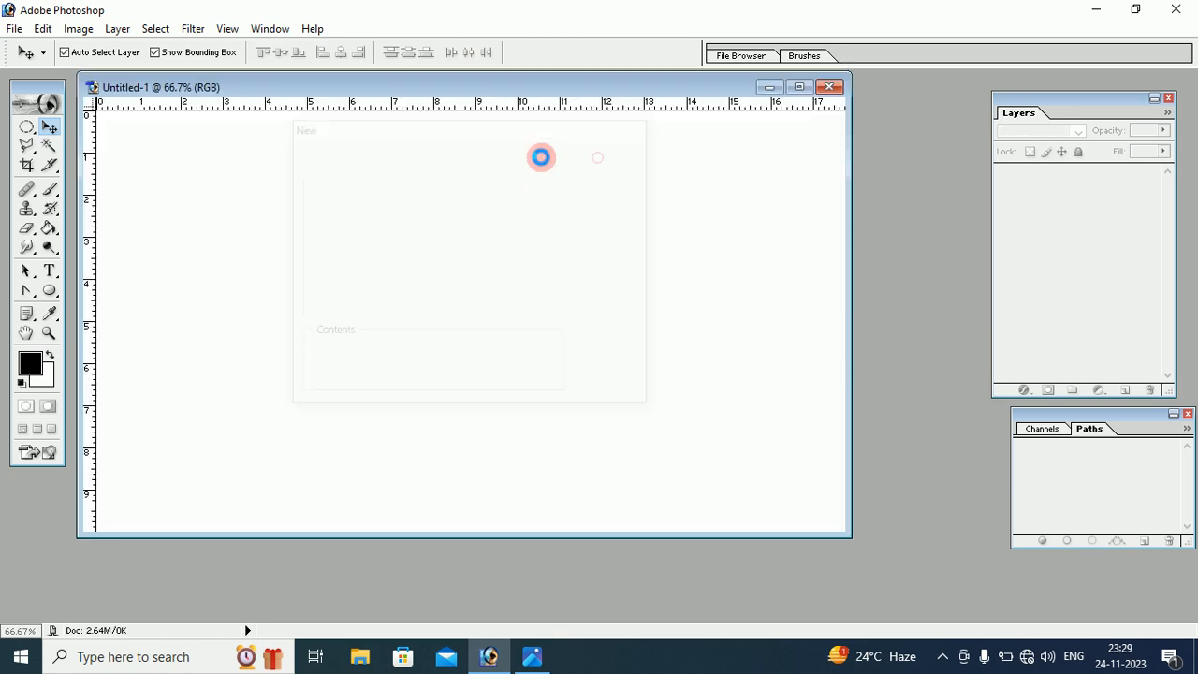
Add a new layer and draw a circular marquee selection about 4.8 inches wide in the upper middle of the canvas
{"action": "left_click_drag", "start_coordinate": [458, 91], "coordinate": [470, 103]}
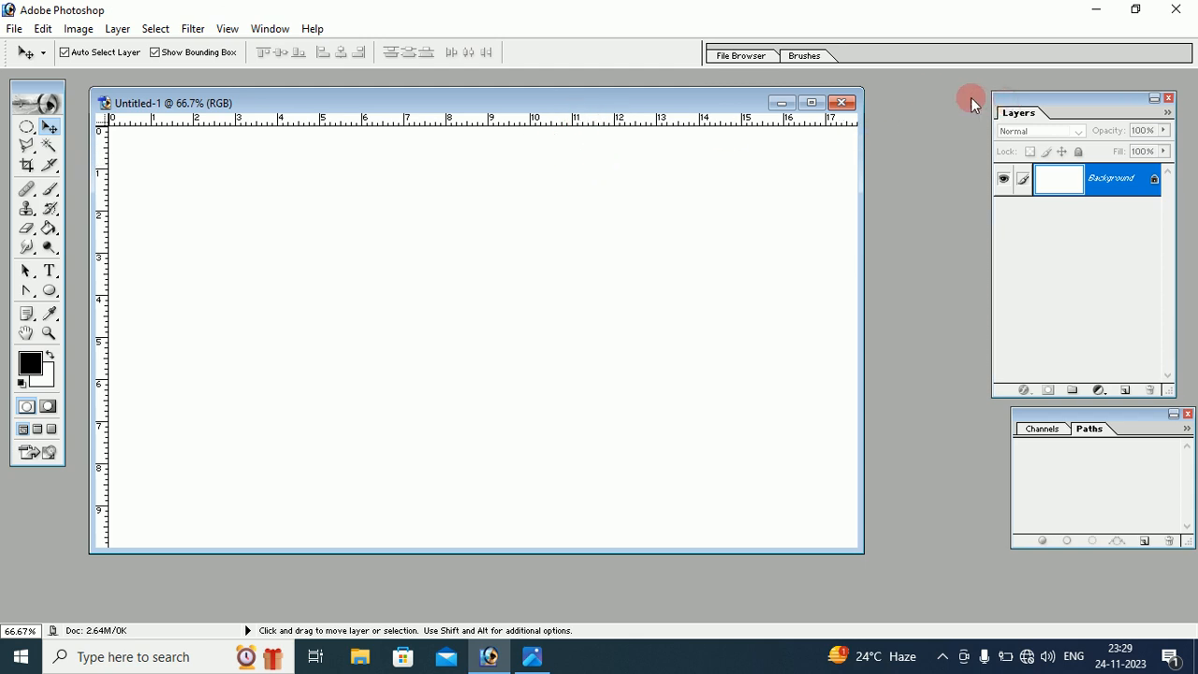
{"action": "left_click_drag", "start_coordinate": [1008, 108], "coordinate": [935, 108]}
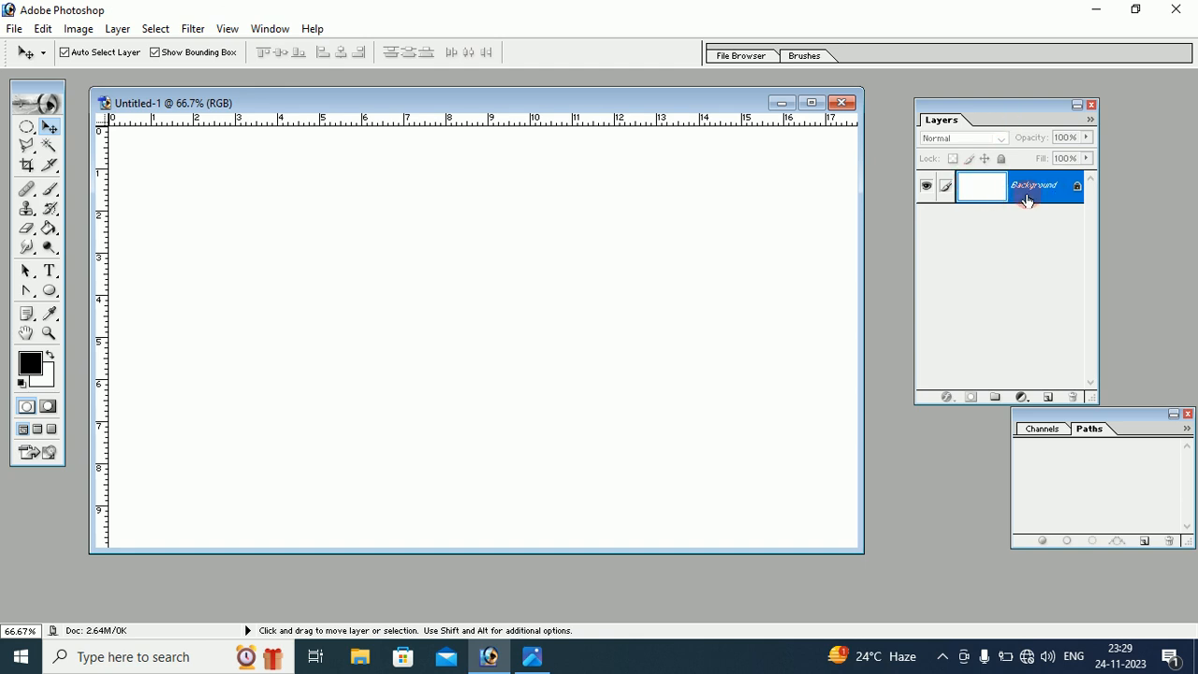
{"action": "left_click", "coordinate": [1046, 399]}
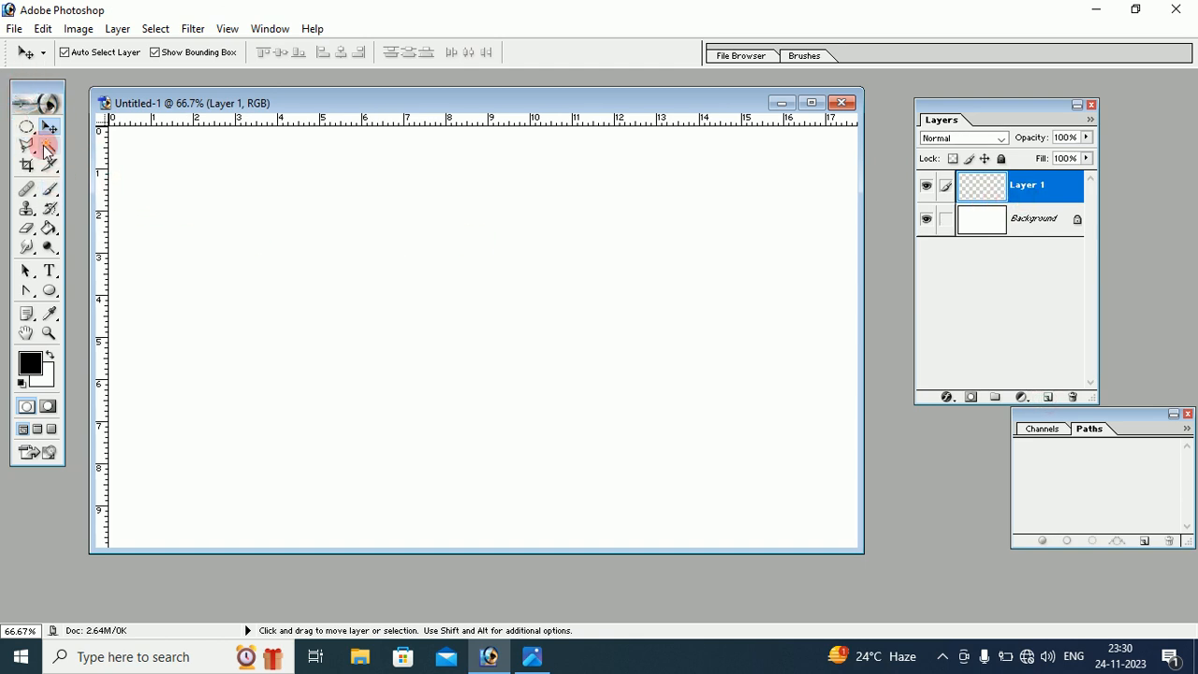
{"action": "left_click_drag", "start_coordinate": [27, 127], "coordinate": [119, 147]}
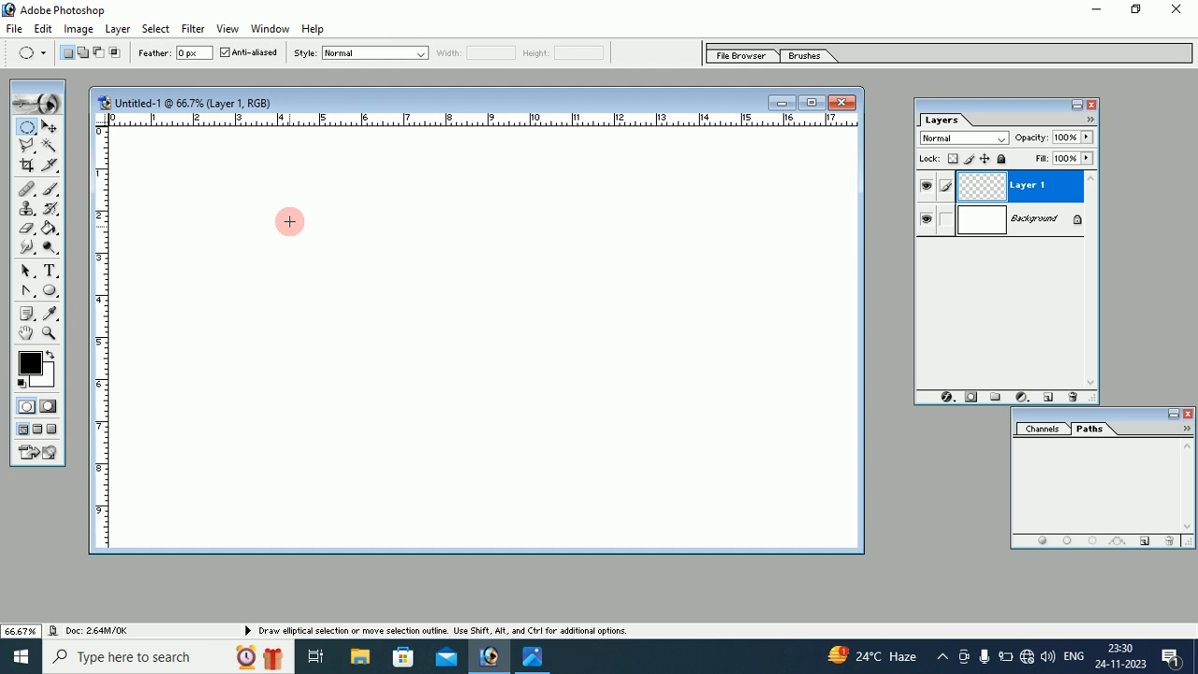
{"action": "mouse_move", "coordinate": [280, 200]}
{"action": "left_mouse_down"}
{"action": "mouse_move", "coordinate": [439, 336]}
{"action": "mouse_move", "coordinate": [484, 398]}
{"action": "left_mouse_up"}
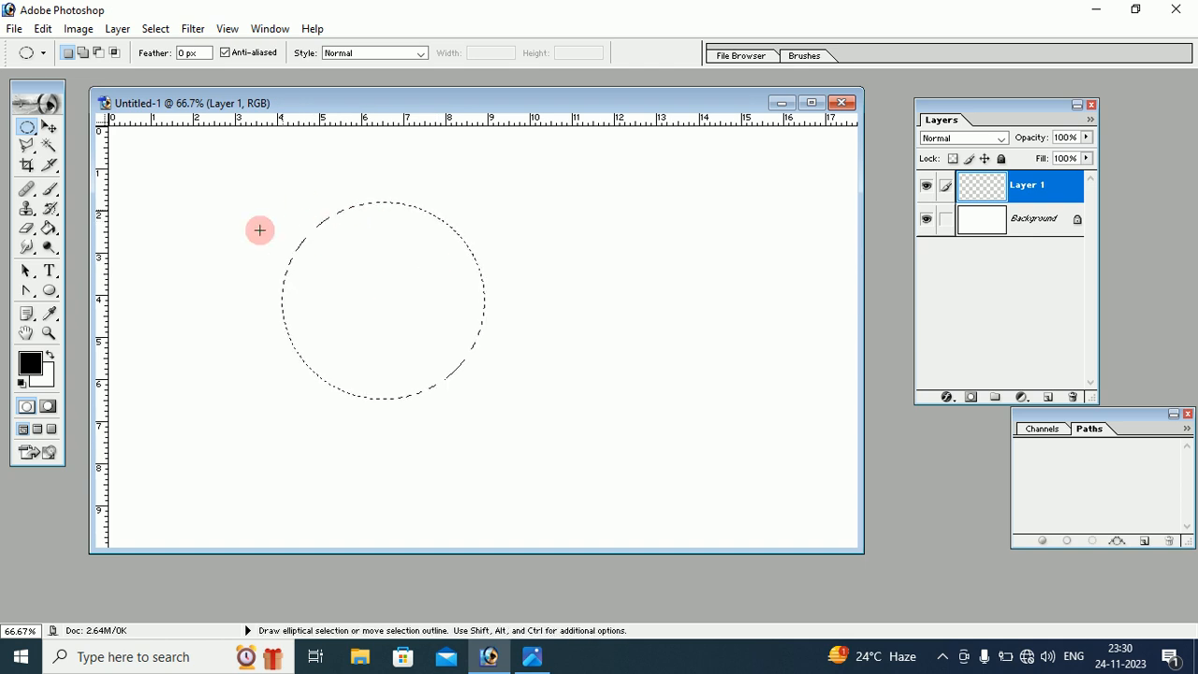
Stroke the circular selection with a 4 px black line located outside at 100% opacity, and deselect it
{"action": "left_click", "coordinate": [44, 29]}
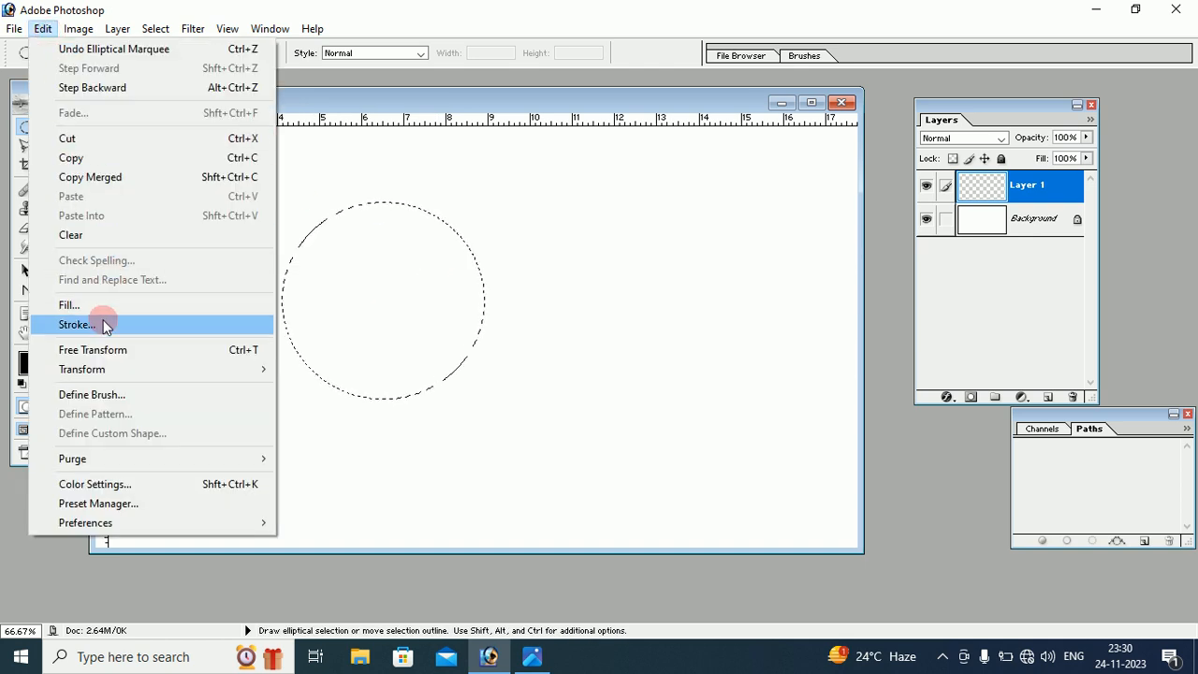
{"action": "left_click", "coordinate": [103, 323]}
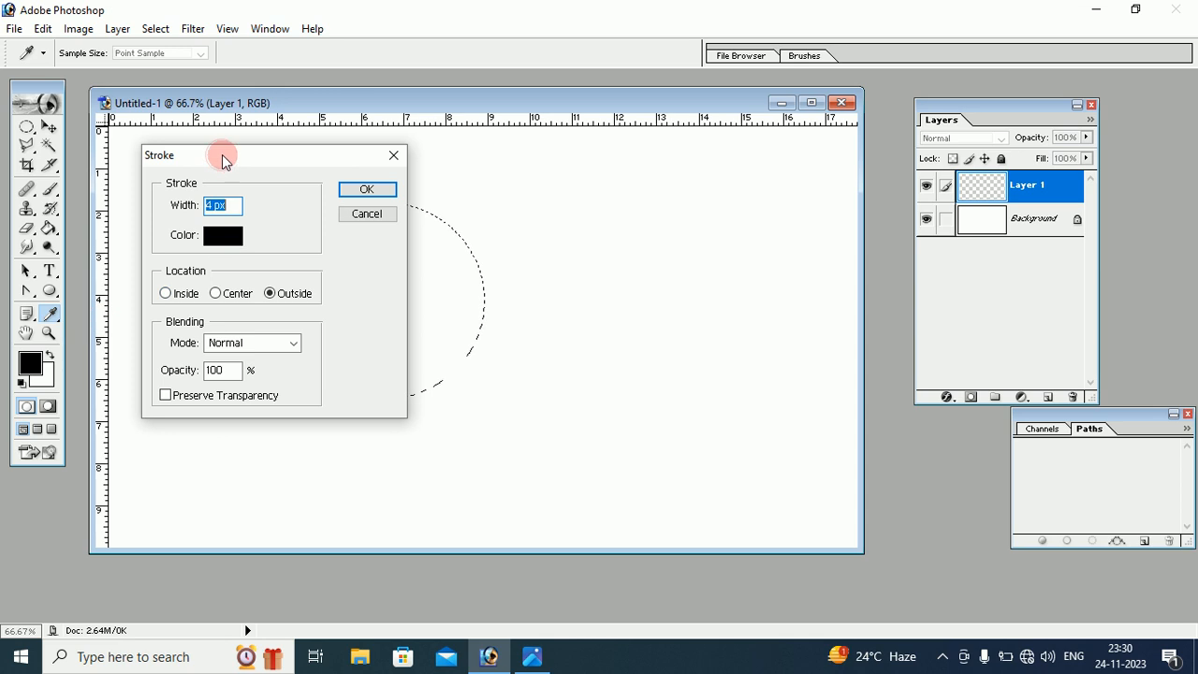
{"action": "left_click_drag", "start_coordinate": [221, 159], "coordinate": [575, 169]}
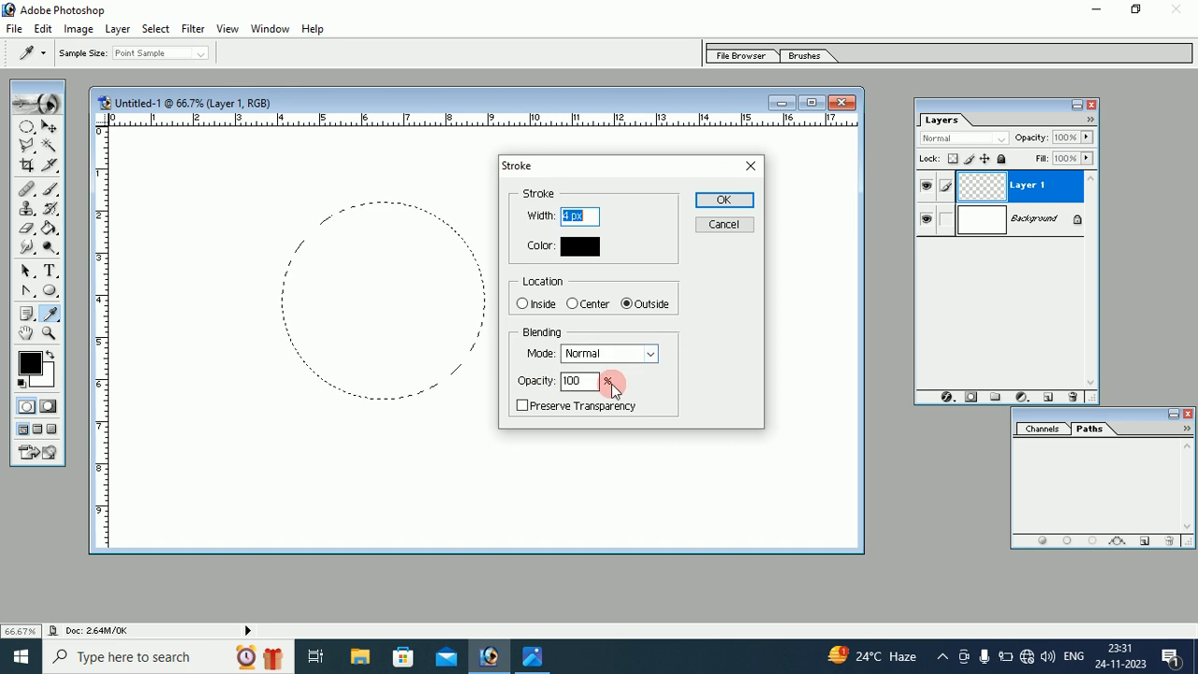
{"action": "left_click", "coordinate": [711, 202]}
{"action": "key", "text": "m"}
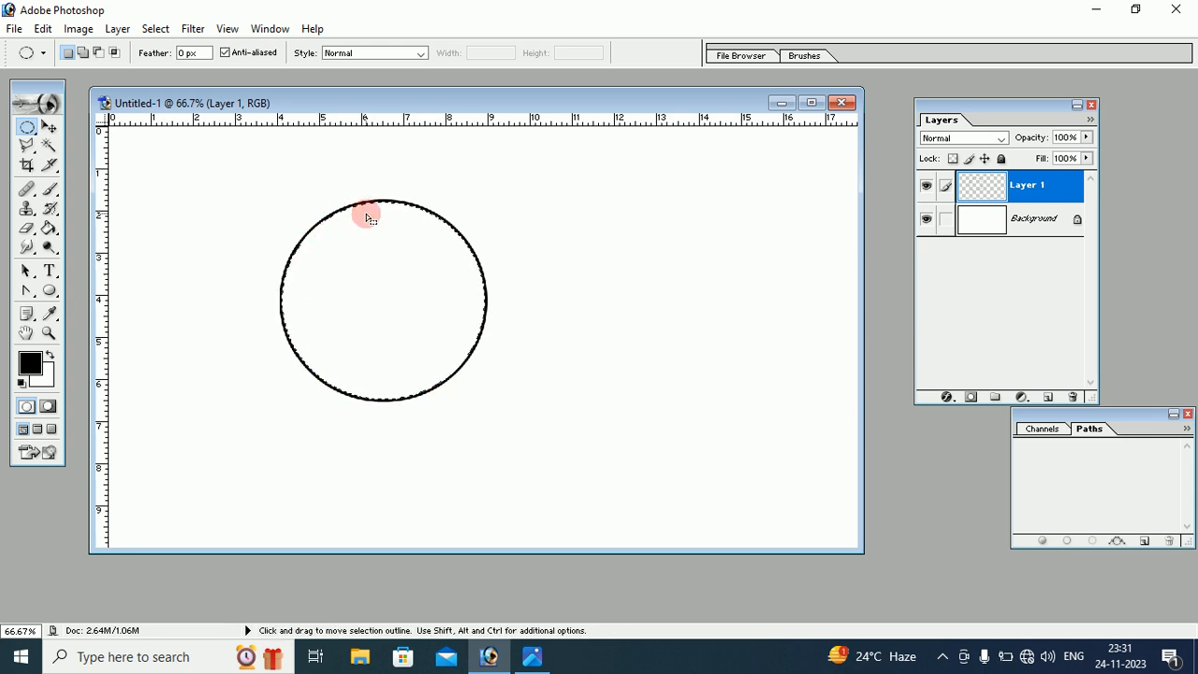
{"action": "left_click", "coordinate": [155, 29]}
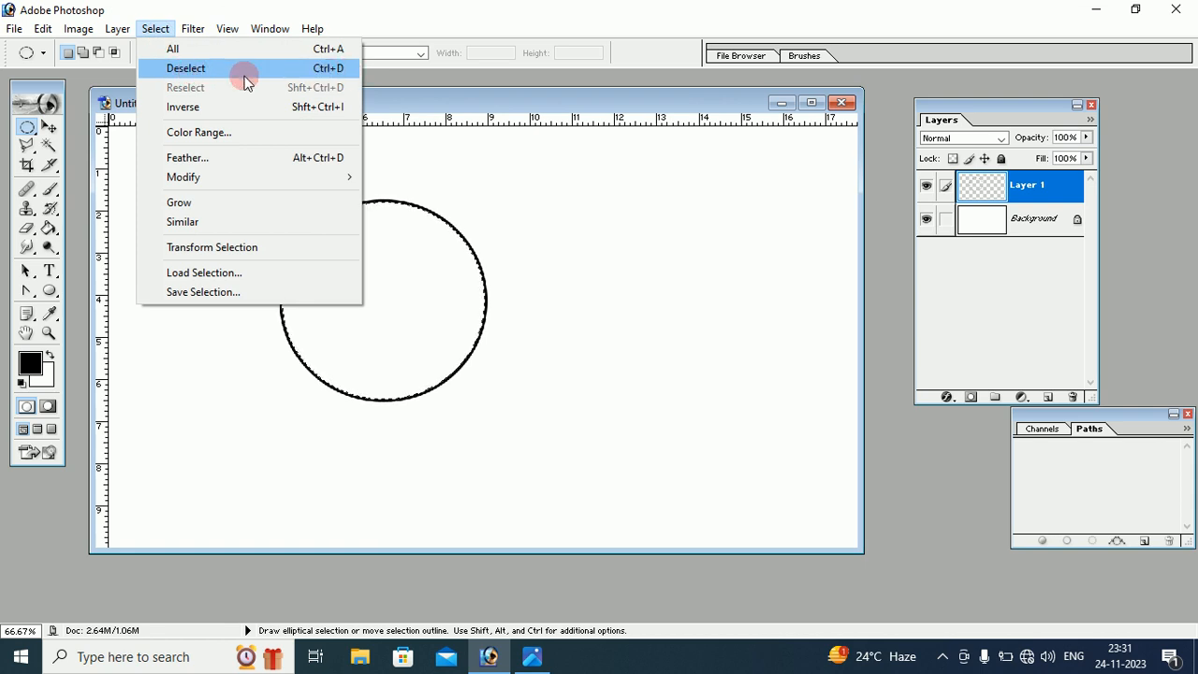
{"action": "left_click", "coordinate": [187, 75]}
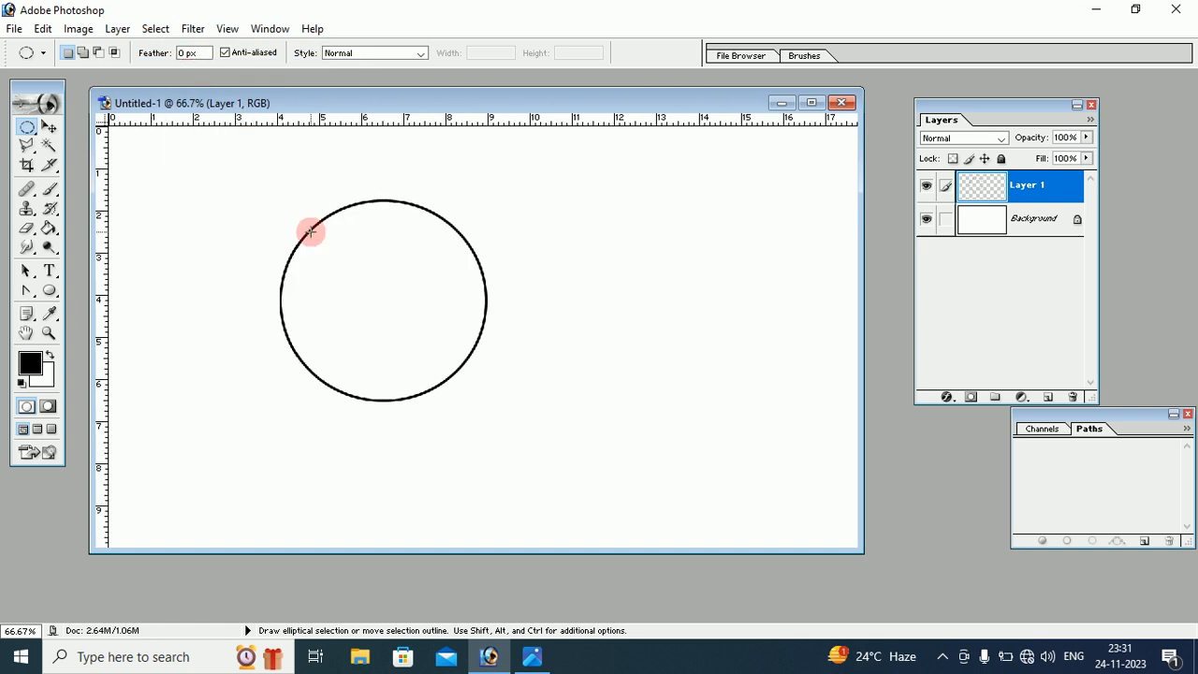
Move the circle and scale it to about 106% width and 105% height, and place a duplicate to the right of it
{"action": "left_click", "coordinate": [50, 127]}
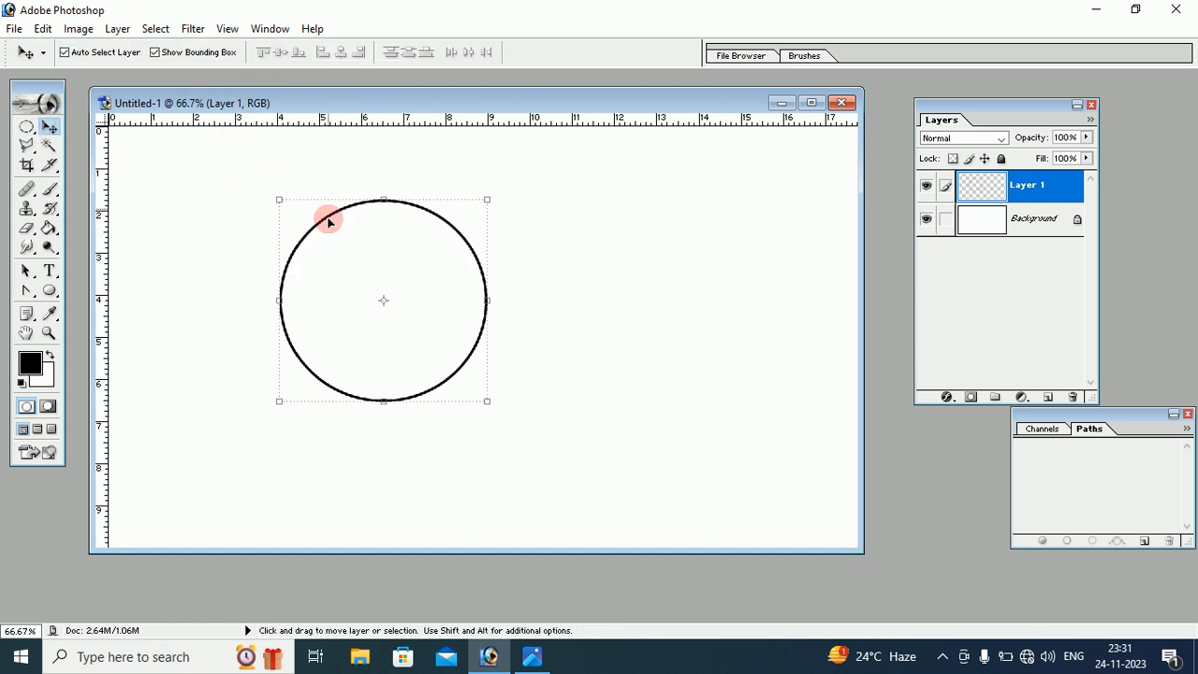
{"action": "left_click_drag", "start_coordinate": [328, 221], "coordinate": [277, 215]}
{"action": "mouse_move", "coordinate": [197, 193]}
{"action": "left_mouse_down"}
{"action": "mouse_move", "coordinate": [219, 179]}
{"action": "mouse_move", "coordinate": [208, 195]}
{"action": "left_mouse_up"}
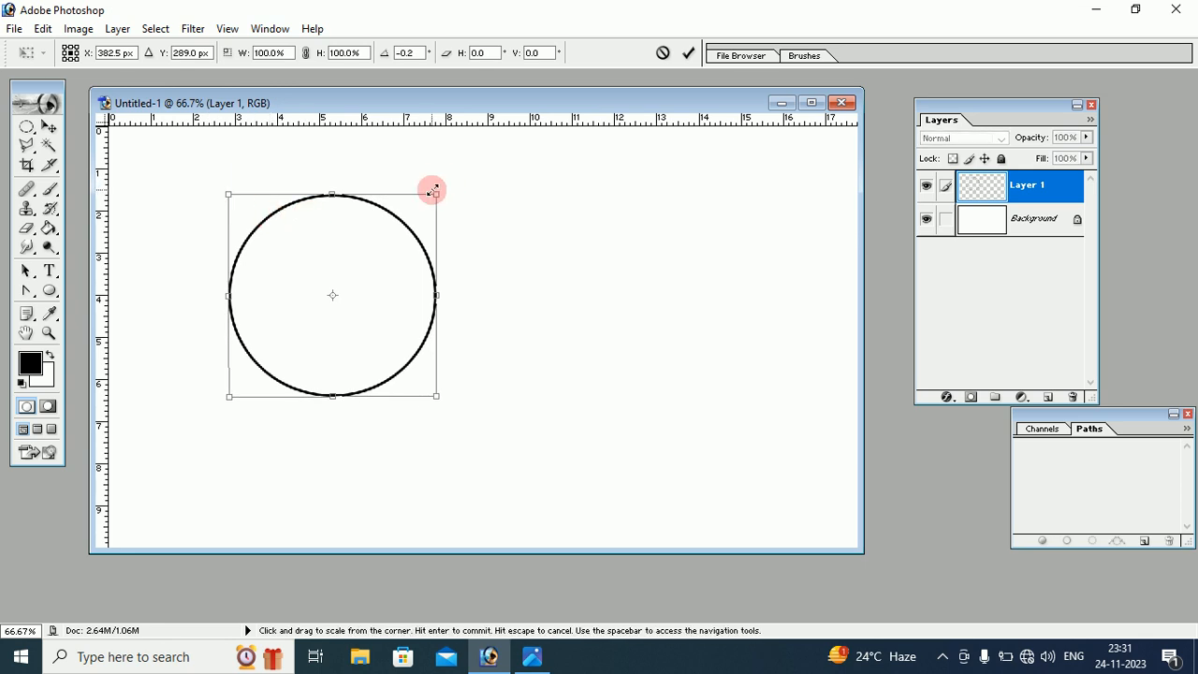
{"action": "mouse_move", "coordinate": [434, 192]}
{"action": "left_mouse_down"}
{"action": "mouse_move", "coordinate": [380, 235]}
{"action": "mouse_move", "coordinate": [447, 183]}
{"action": "left_mouse_up"}
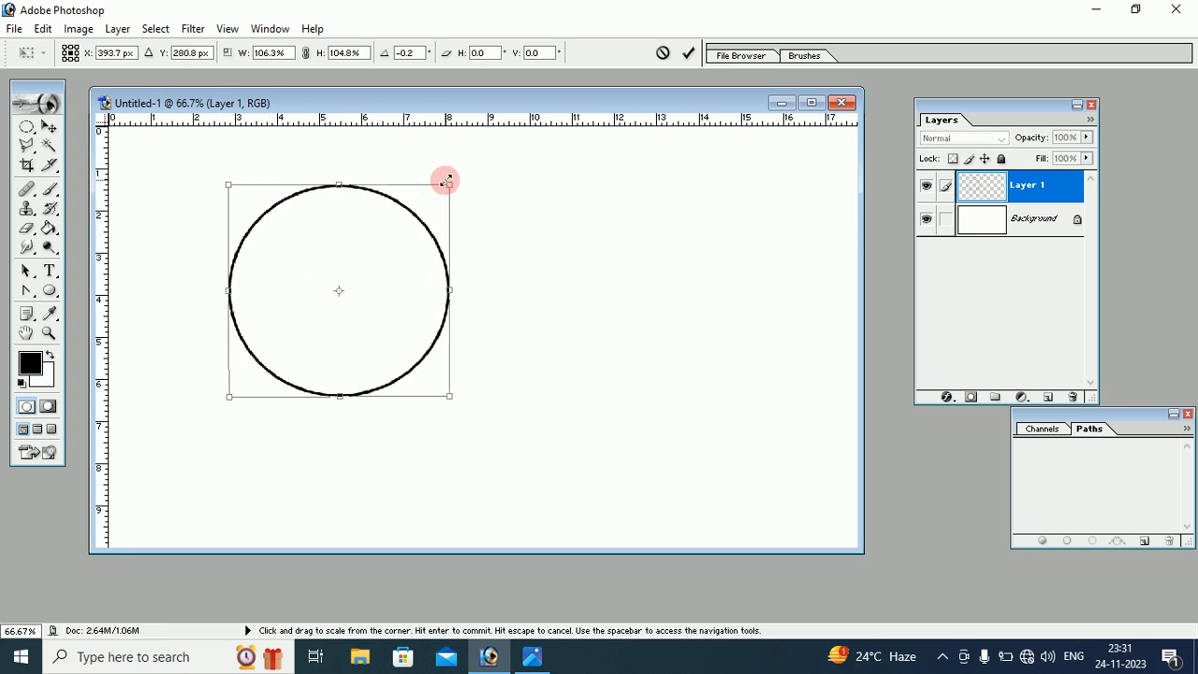
{"action": "left_click", "coordinate": [49, 127]}
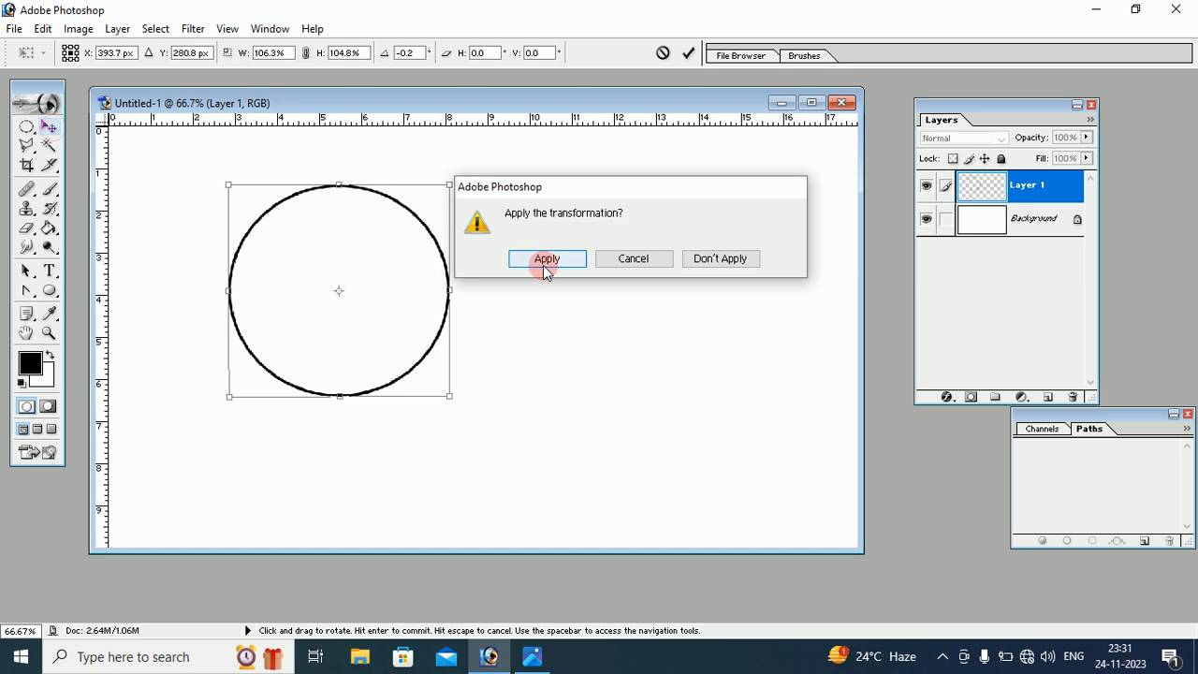
{"action": "left_click", "coordinate": [506, 263]}
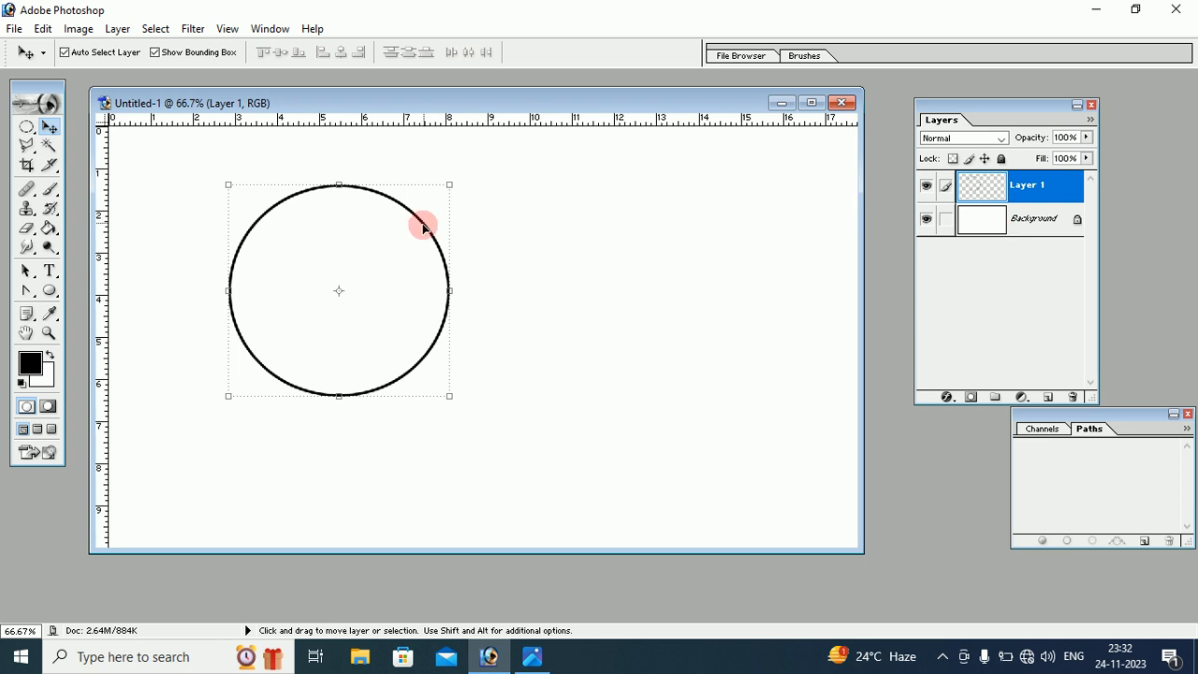
{"action": "left_click_drag", "start_coordinate": [421, 226], "coordinate": [609, 202]}
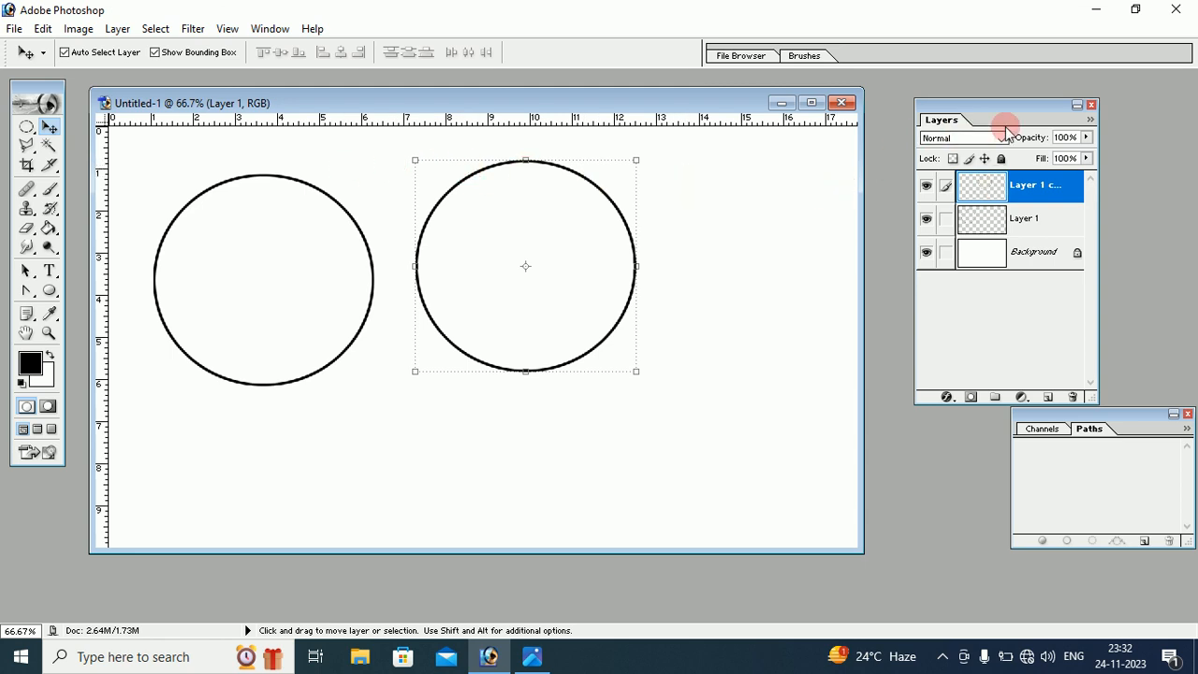
Add another new layer and draw a circular path about 4 inches wide below the two circles with the Ellipse tool
{"action": "left_click", "coordinate": [1047, 396]}
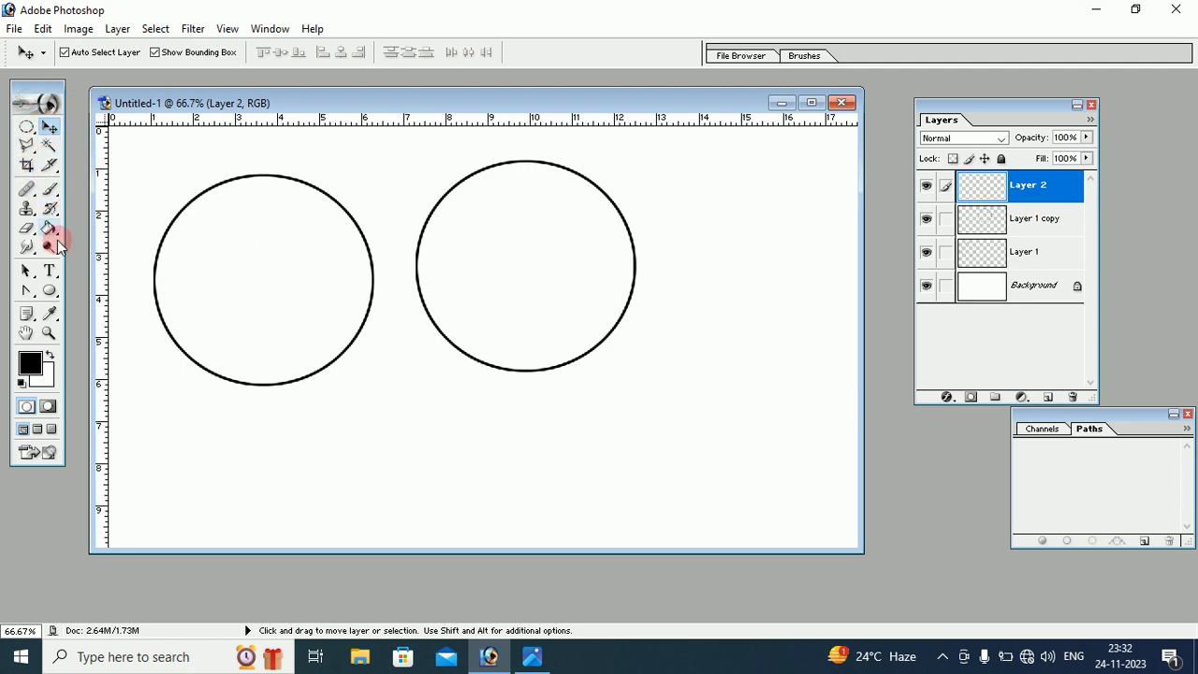
{"action": "left_click", "coordinate": [51, 294]}
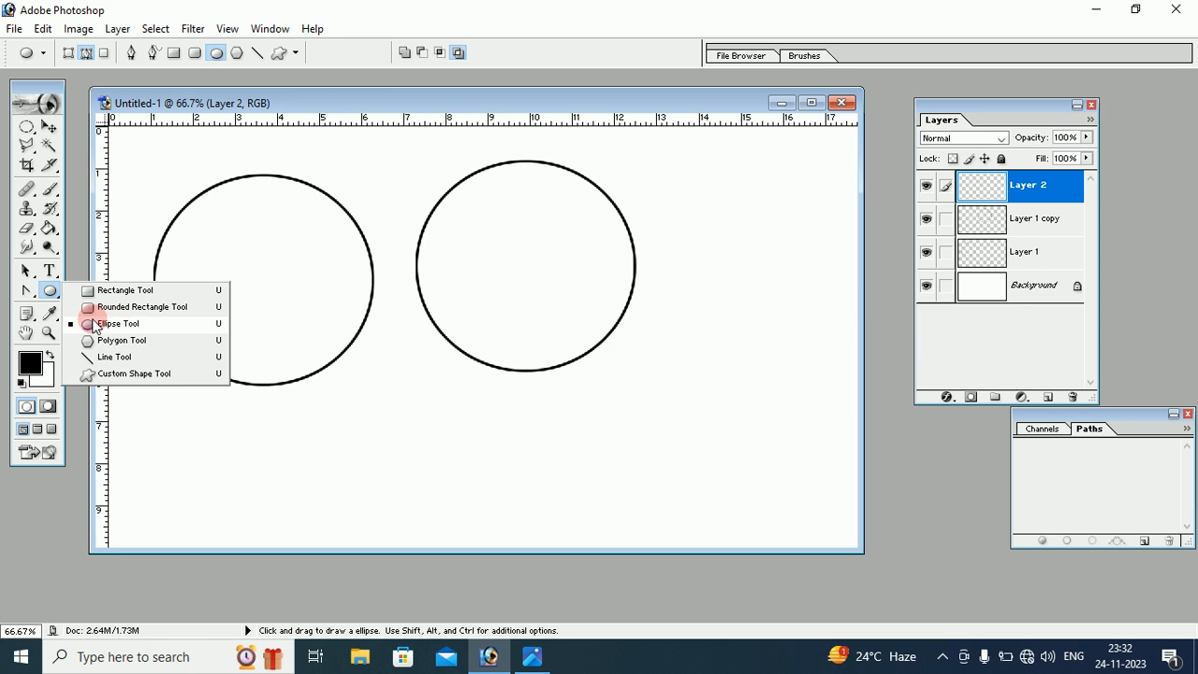
{"action": "left_click", "coordinate": [112, 326]}
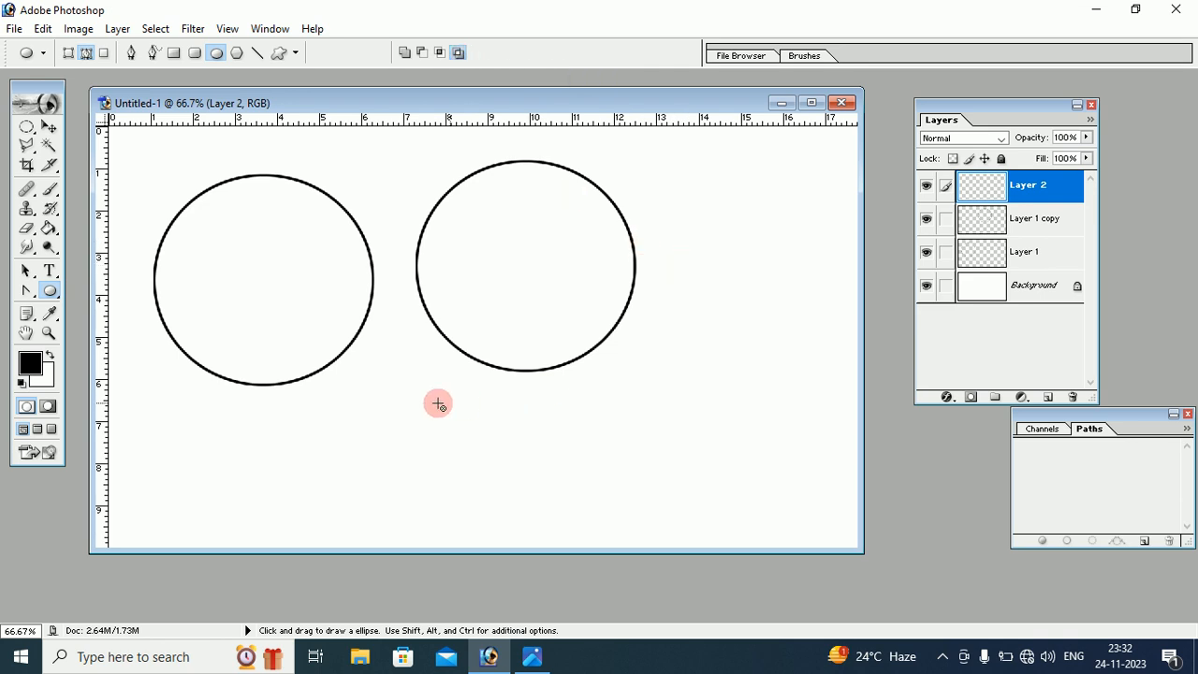
{"action": "left_click_drag", "start_coordinate": [387, 362], "coordinate": [554, 520]}
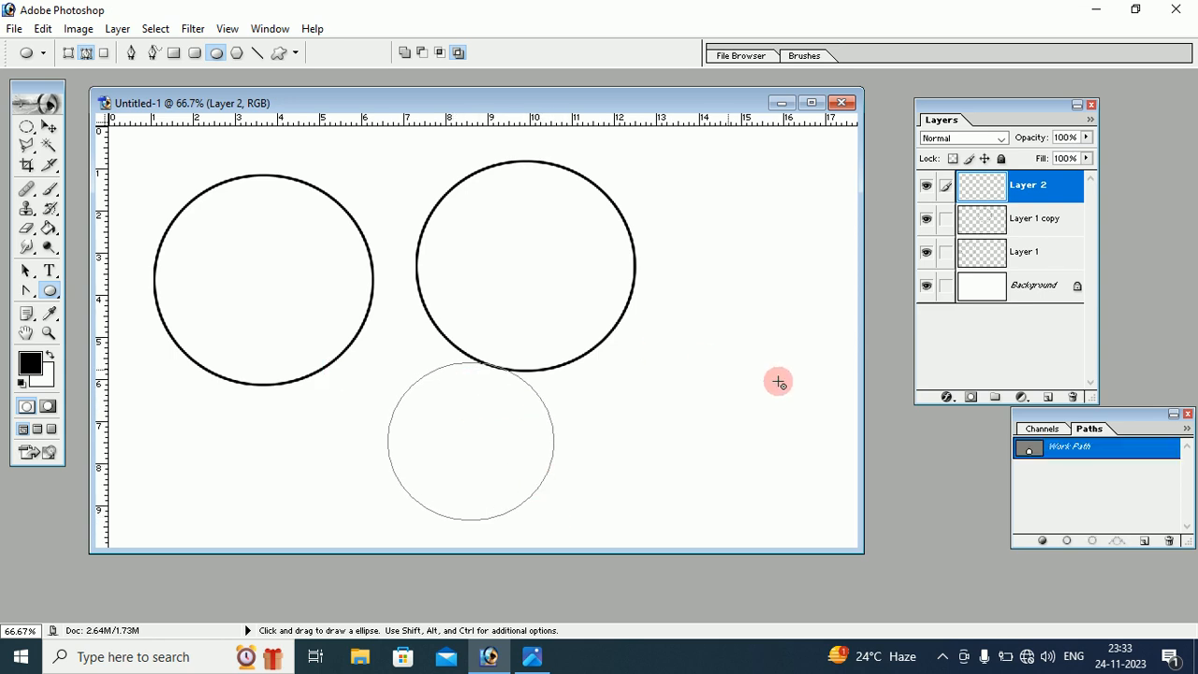
Move the Paths palette over the canvas's lower right edge and collapse it
{"action": "left_click_drag", "start_coordinate": [1044, 421], "coordinate": [864, 404]}
{"action": "left_click", "coordinate": [995, 400]}
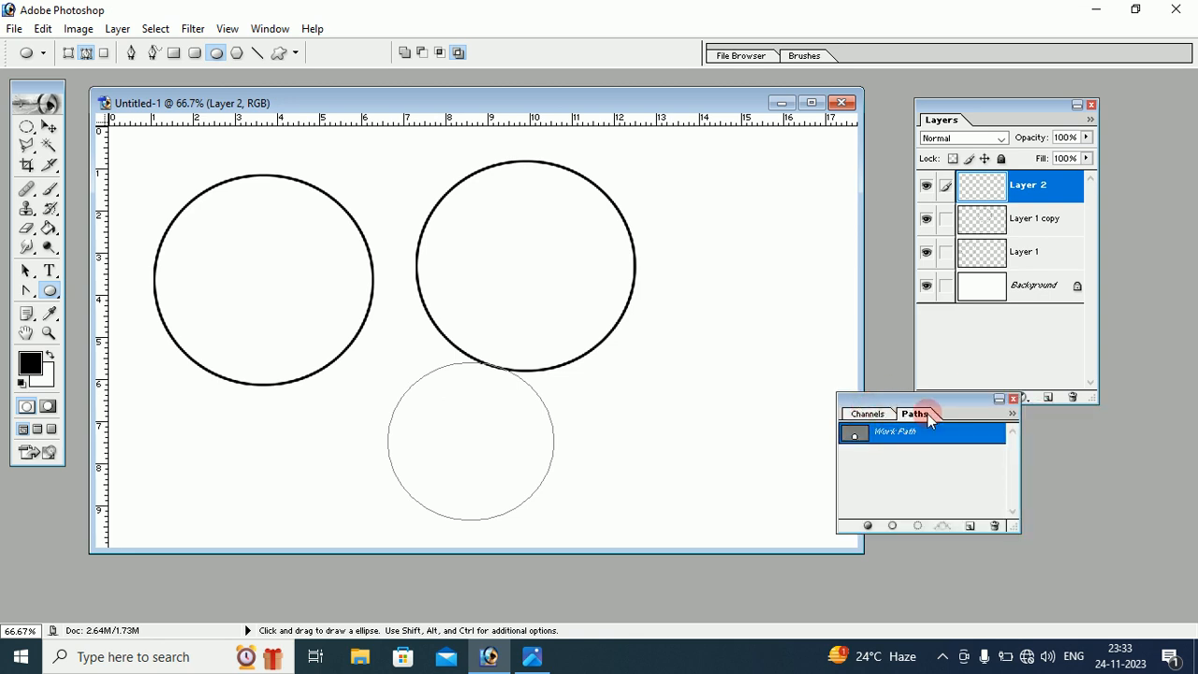
{"action": "left_click", "coordinate": [270, 29]}
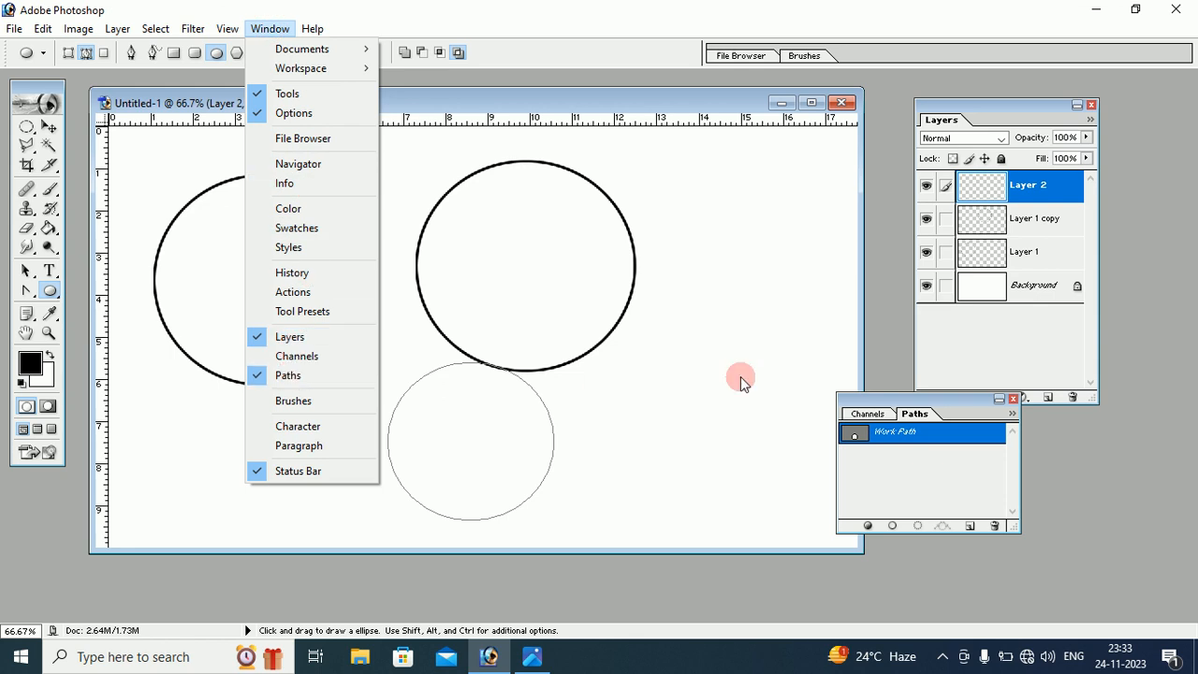
{"action": "left_click", "coordinate": [848, 397]}
{"action": "double_click", "coordinate": [850, 397]}
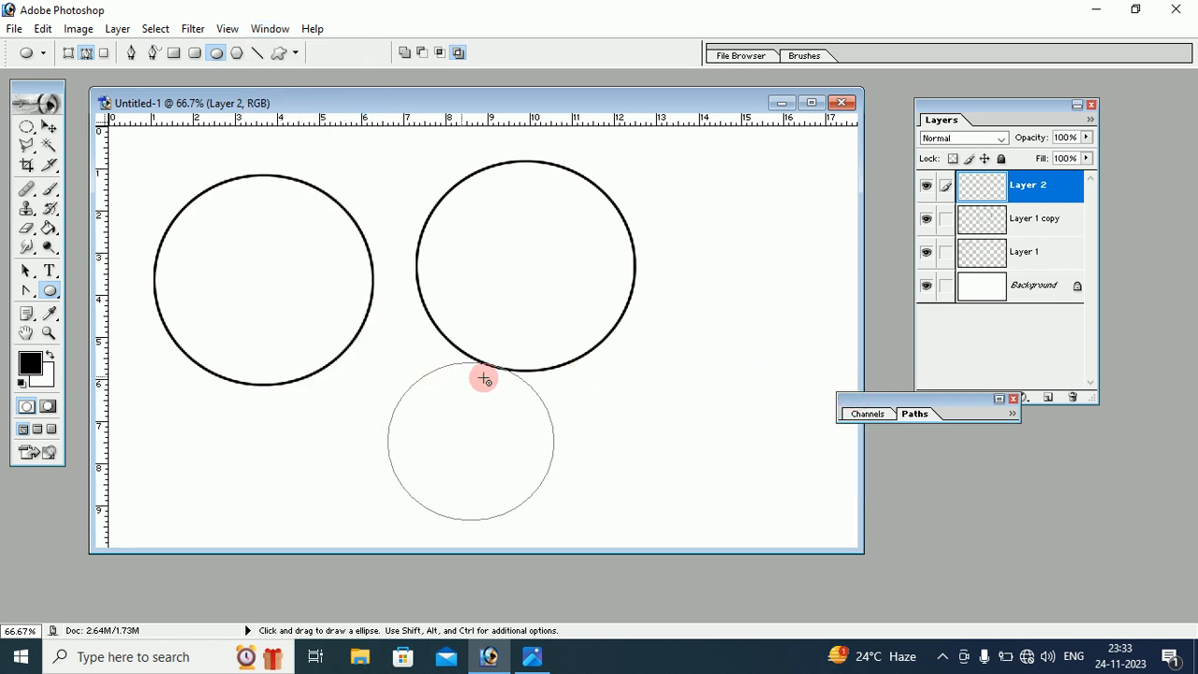
Convert the circular path into a new selection with a 2 px feather radius and anti-aliasing off
{"action": "right_click", "coordinate": [424, 393]}
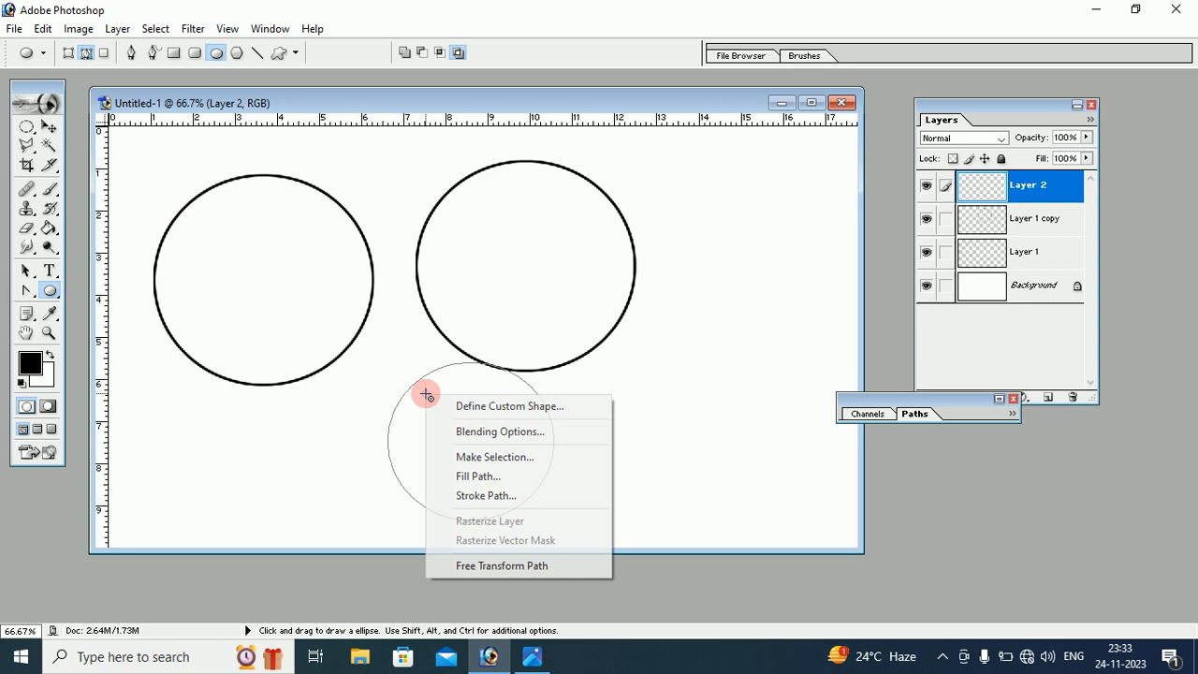
{"action": "left_click", "coordinate": [485, 468]}
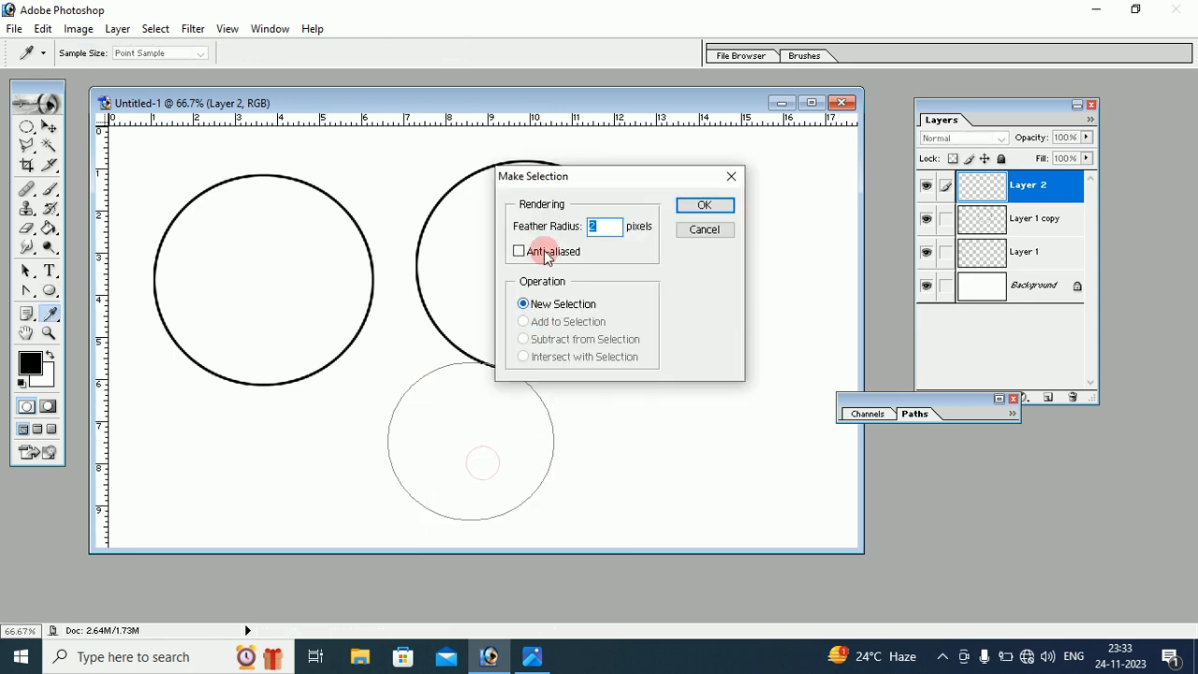
{"action": "left_click_drag", "start_coordinate": [579, 175], "coordinate": [589, 169]}
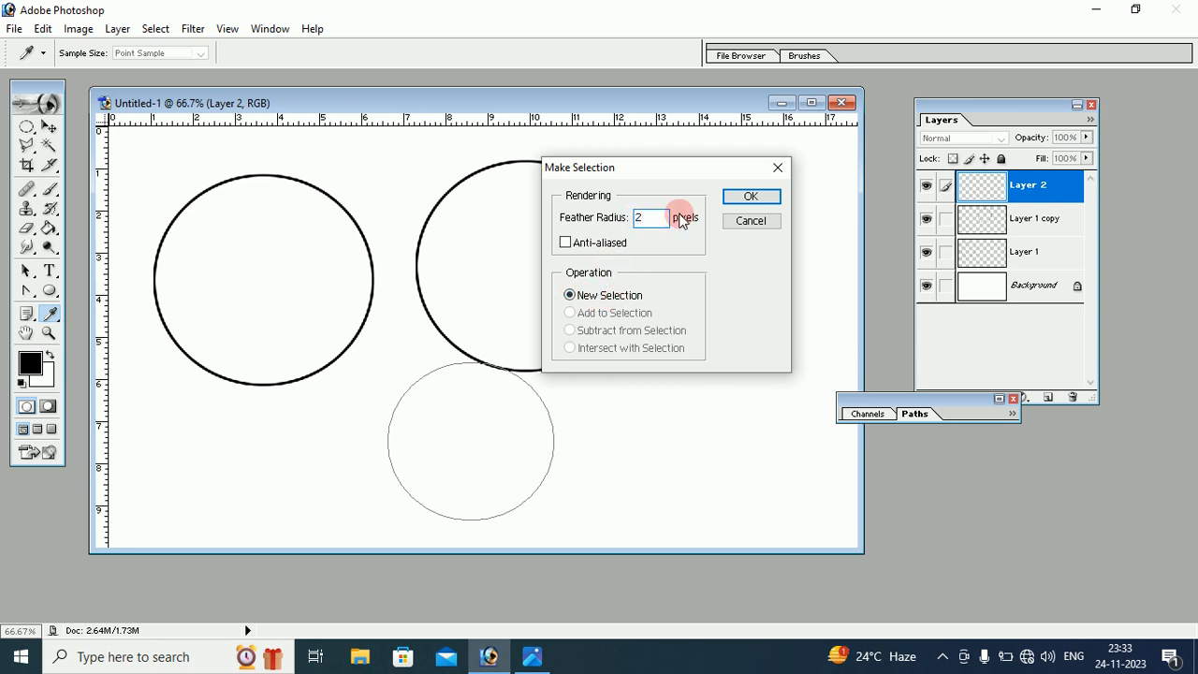
{"action": "left_click", "coordinate": [732, 195]}
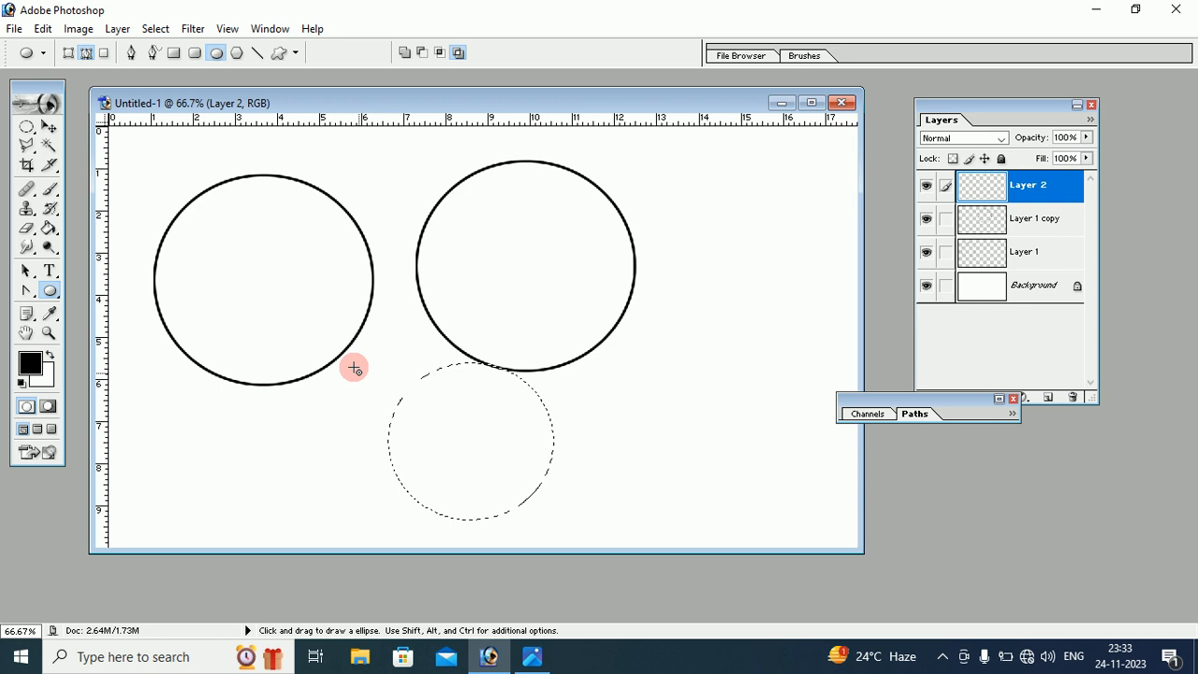
Stroke the circular selection with a 4 px black outline located outside, in Normal mode at 100% opacity, and deselect it
{"action": "left_click", "coordinate": [43, 29]}
{"action": "left_click", "coordinate": [82, 325]}
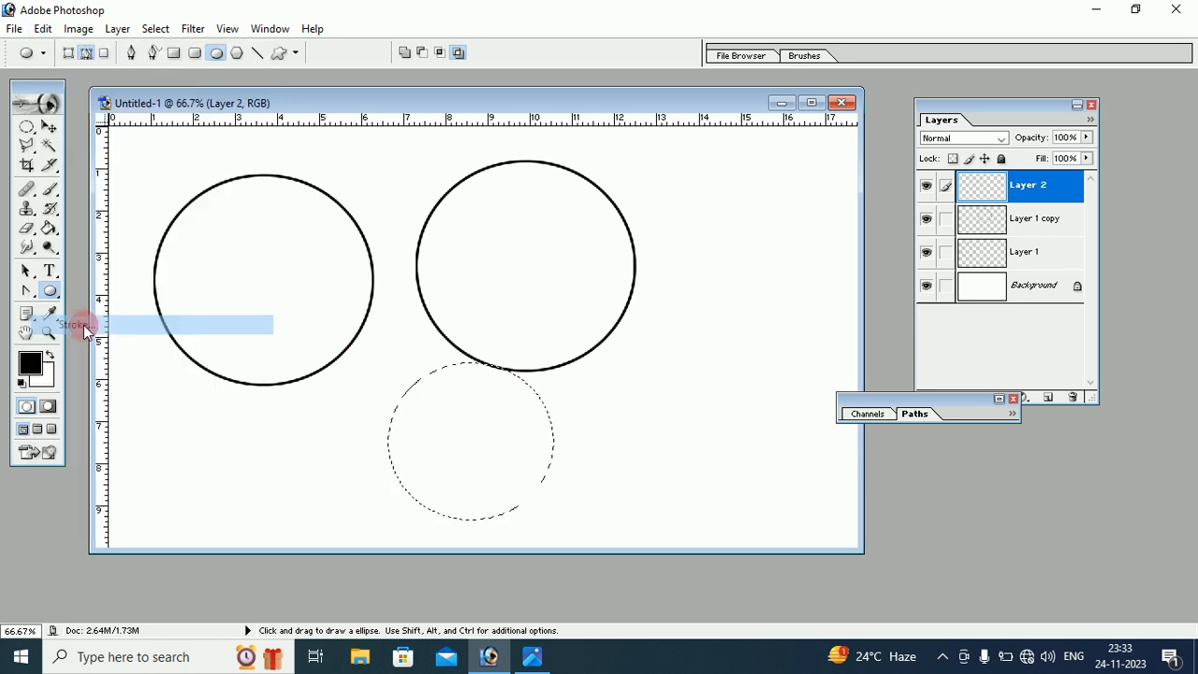
{"action": "left_click_drag", "start_coordinate": [559, 173], "coordinate": [287, 123]}
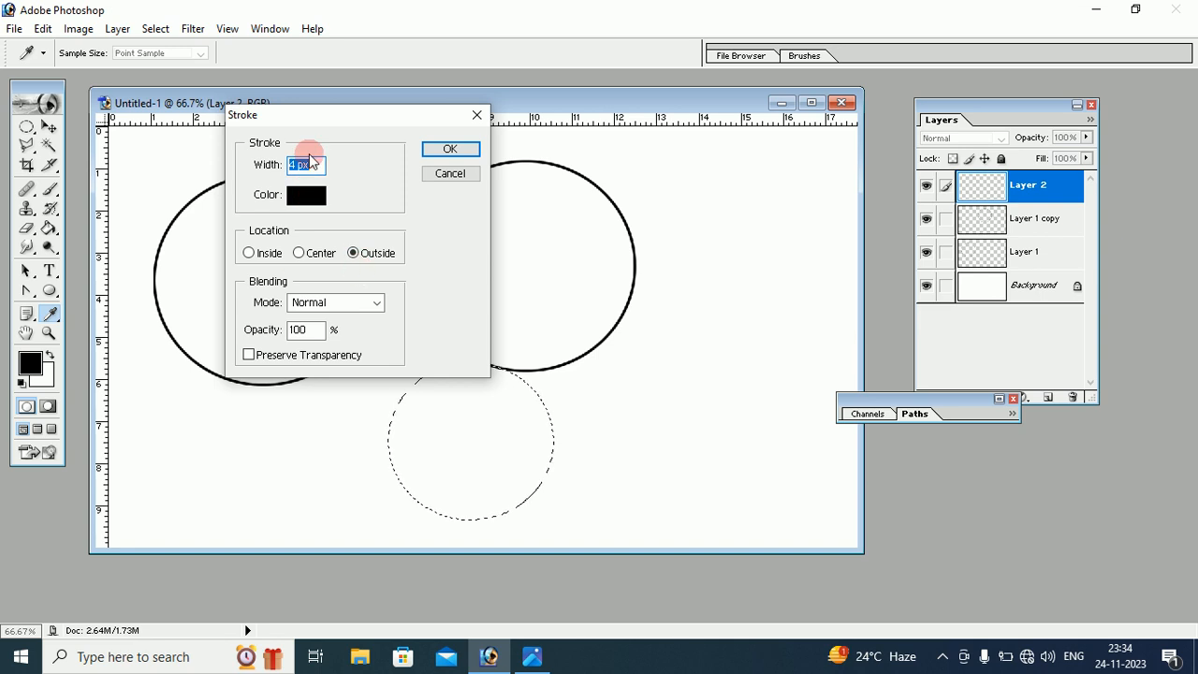
{"action": "left_click", "coordinate": [434, 148]}
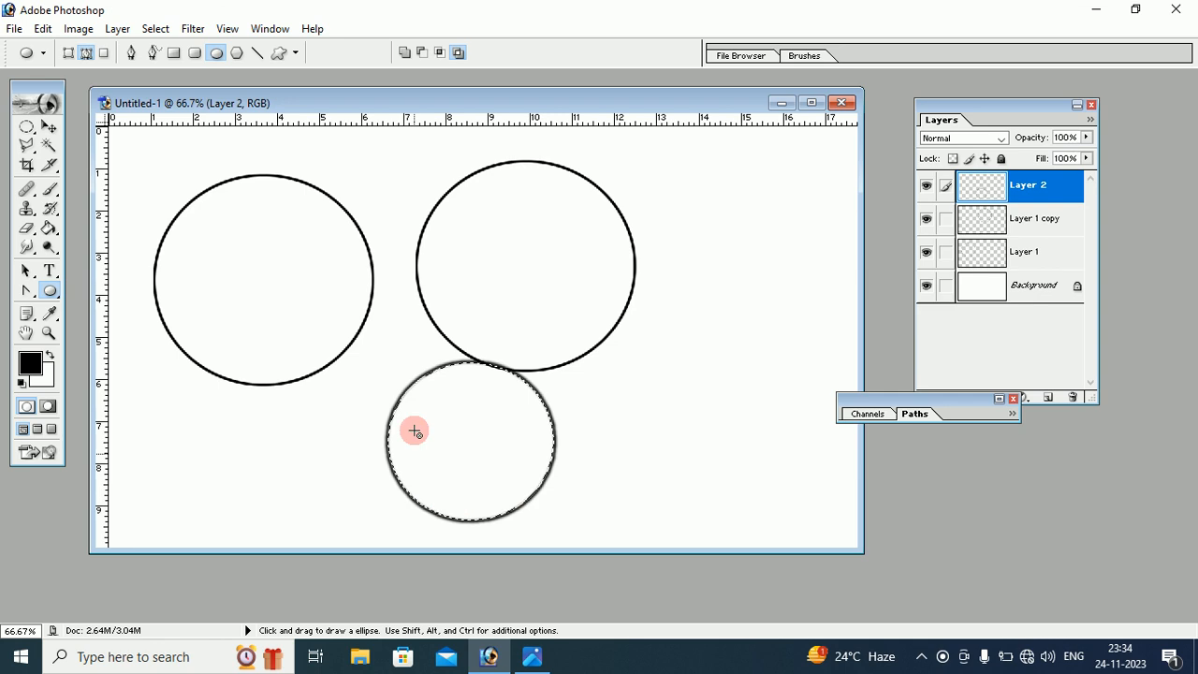
{"action": "left_click", "coordinate": [155, 29]}
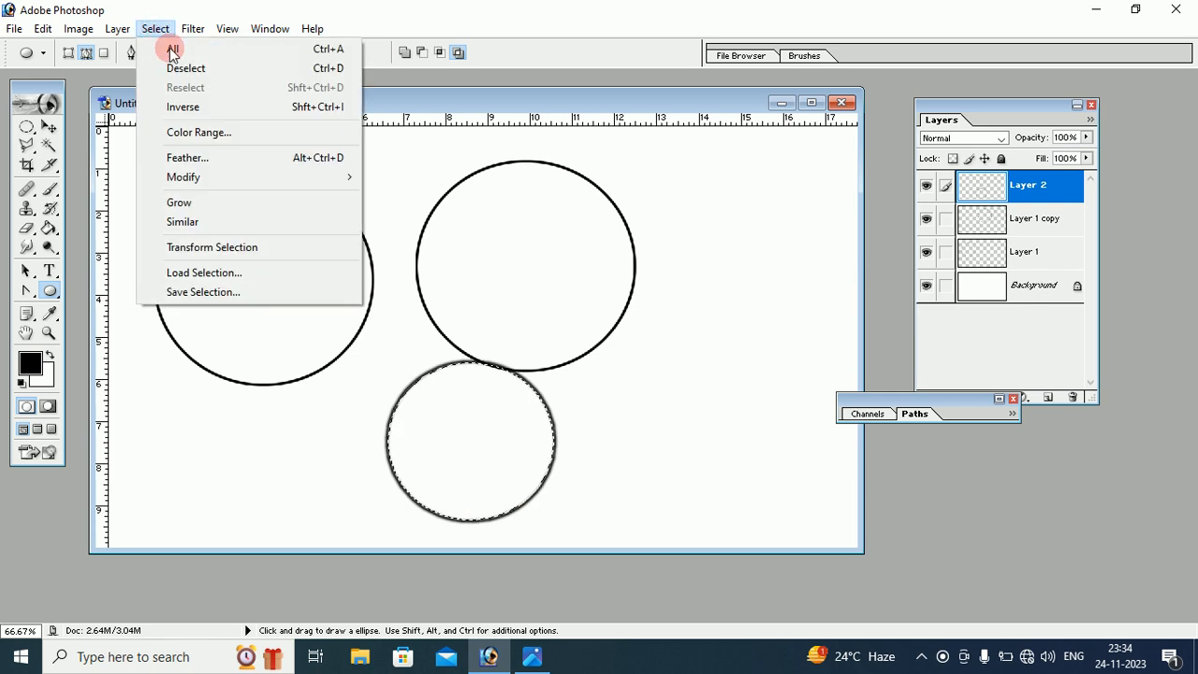
{"action": "left_click", "coordinate": [176, 69]}
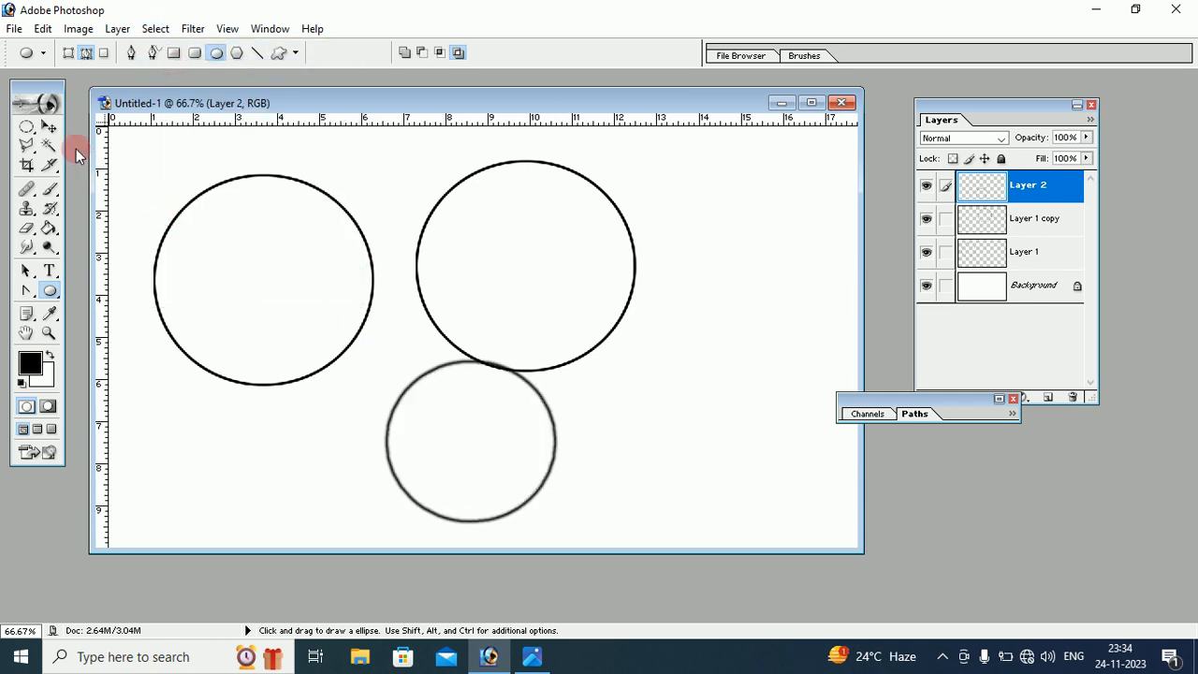
Move the small soft-edged circle slightly down and left, and place one duplicate to its right and another beside the upper large circles
{"action": "left_click", "coordinate": [48, 126]}
{"action": "left_click_drag", "start_coordinate": [421, 377], "coordinate": [613, 381]}
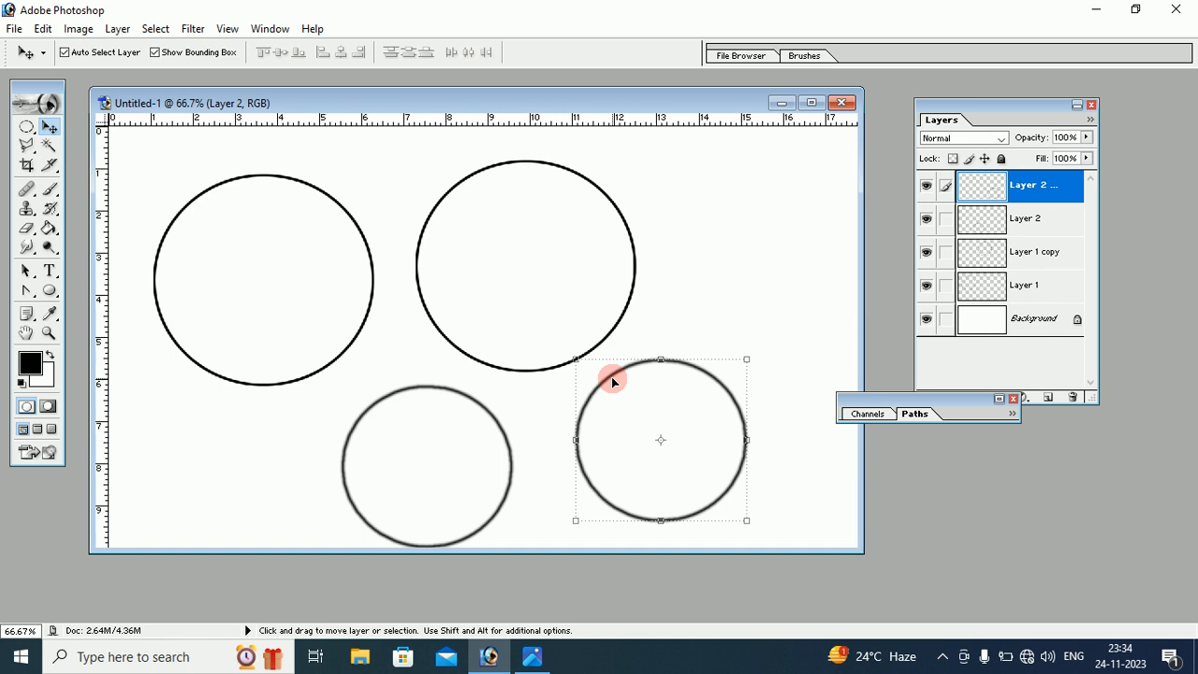
{"action": "left_click_drag", "start_coordinate": [612, 381], "coordinate": [678, 184]}
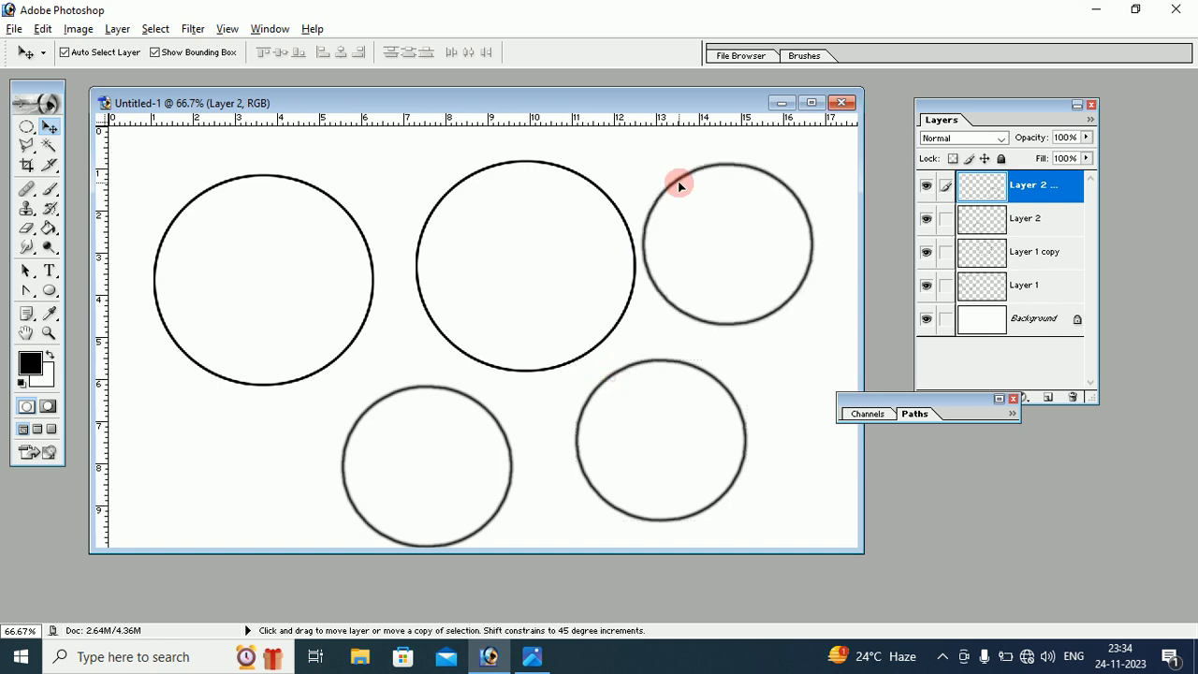